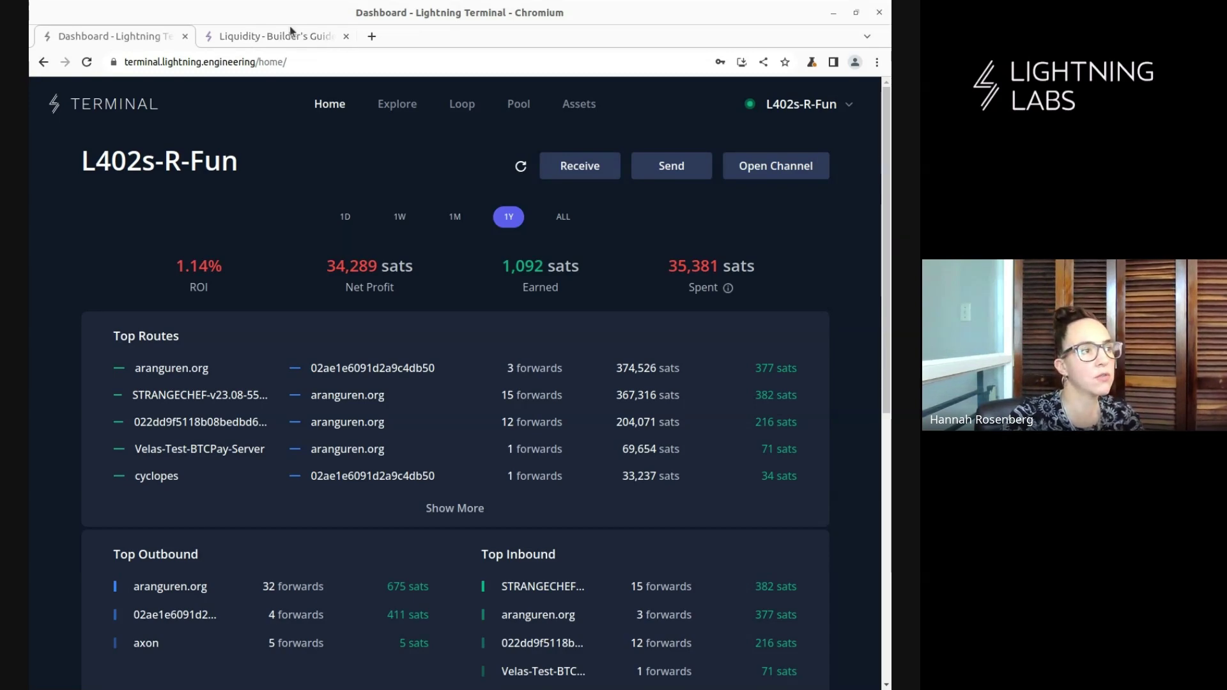
Step: Glance at the liquidity guide, then go from the node dashboard to the Loop liquidity page
{"action": "left_click", "coordinate": [291, 33]}
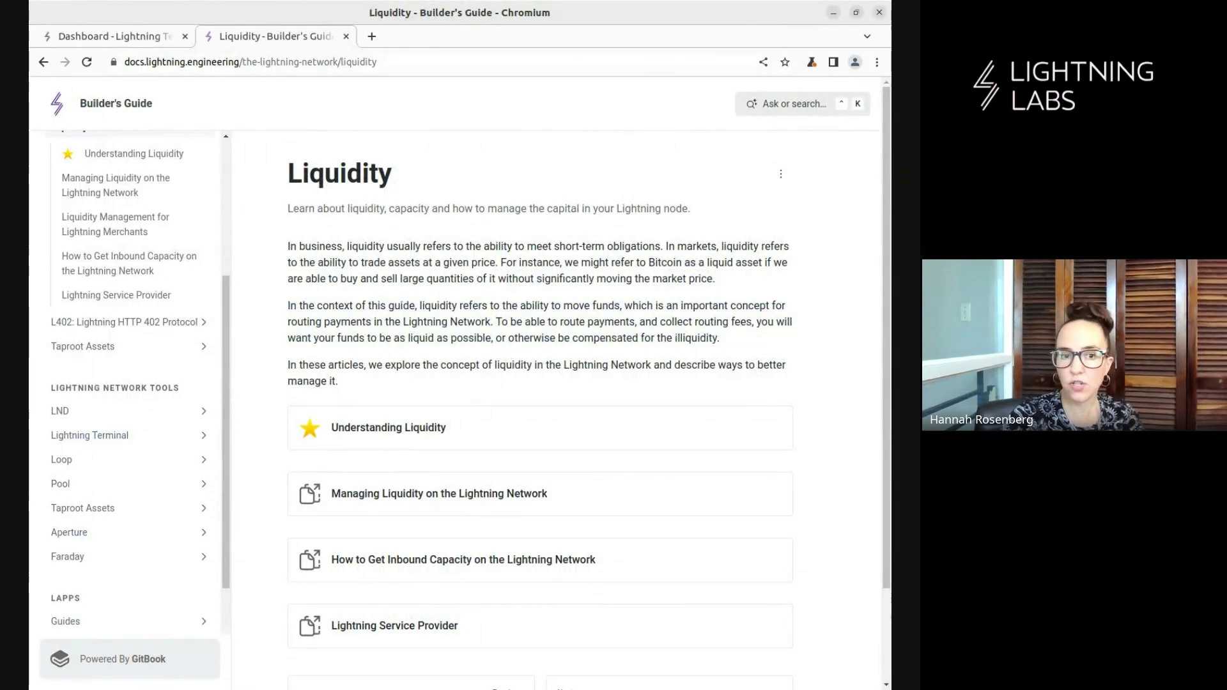
{"action": "left_click", "coordinate": [89, 39]}
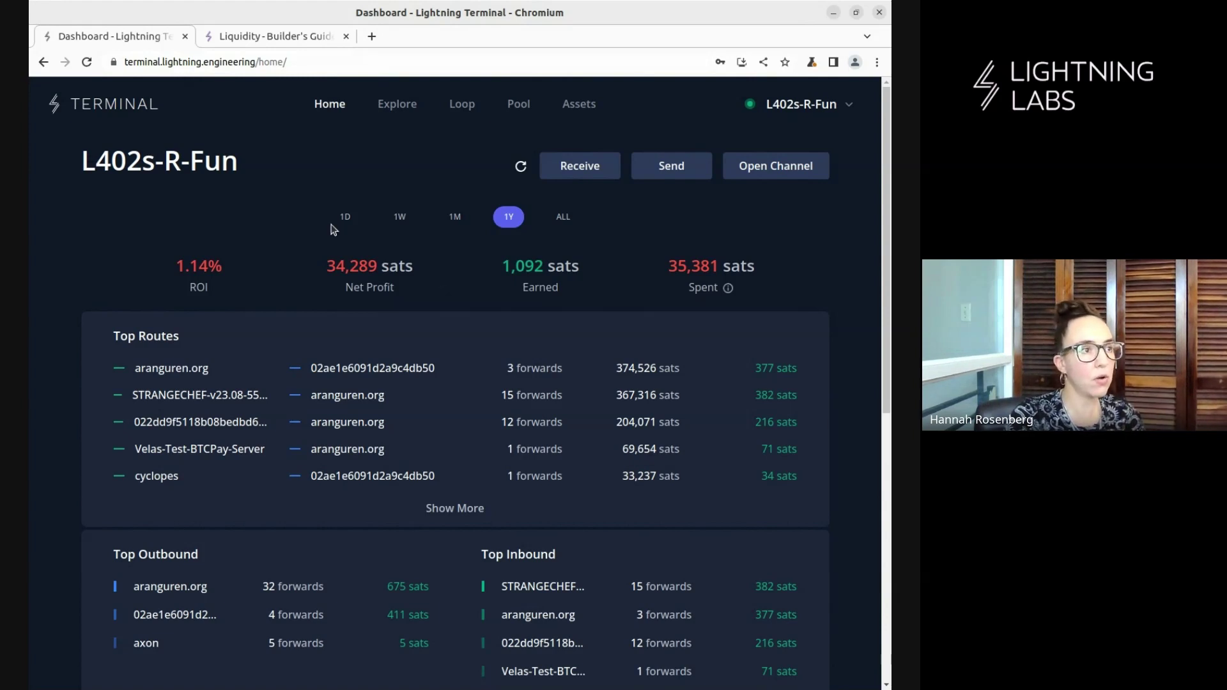
{"action": "left_click", "coordinate": [451, 112]}
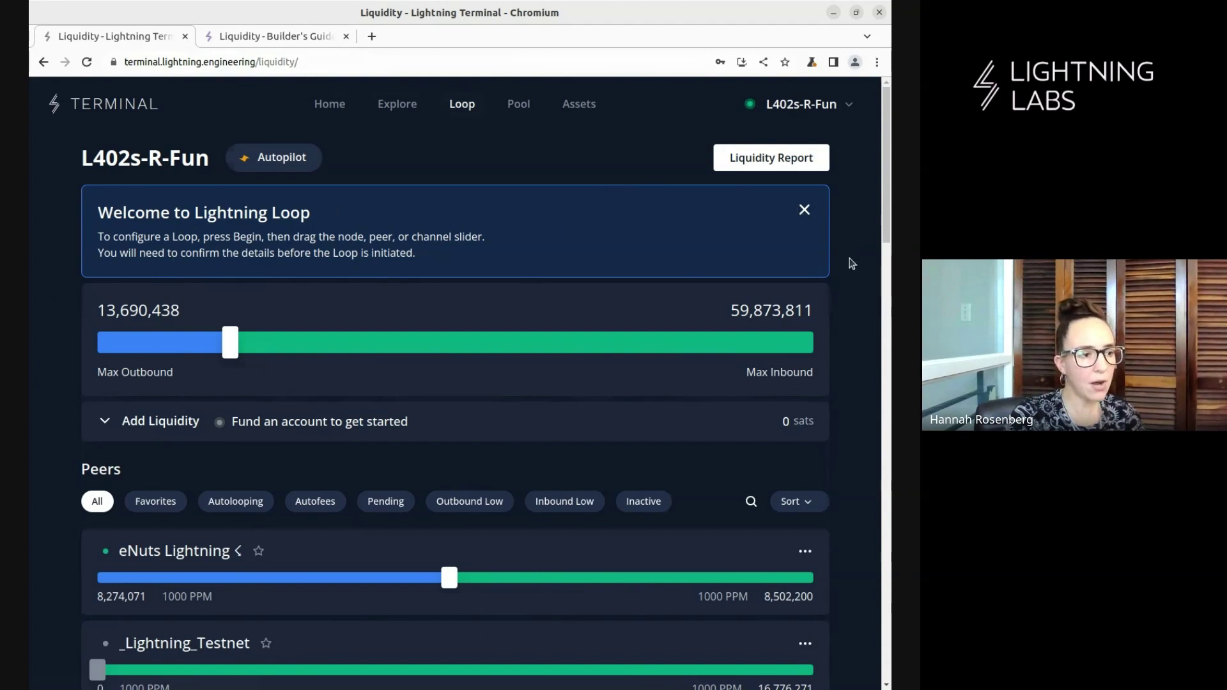
{"action": "scroll", "coordinate": [849, 269], "scroll_direction": "down", "scroll_amount": 3}
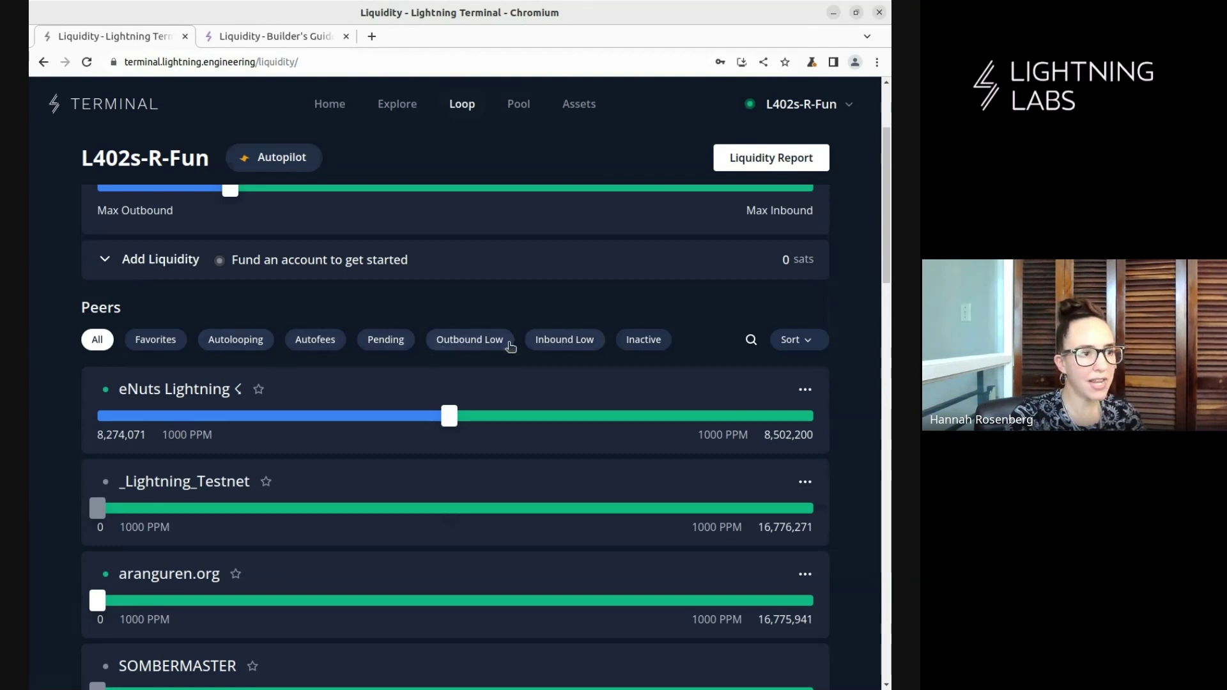
Step: Filter the peer list to Inbound Low, then switch to Outbound Low peers
{"action": "left_click", "coordinate": [568, 343]}
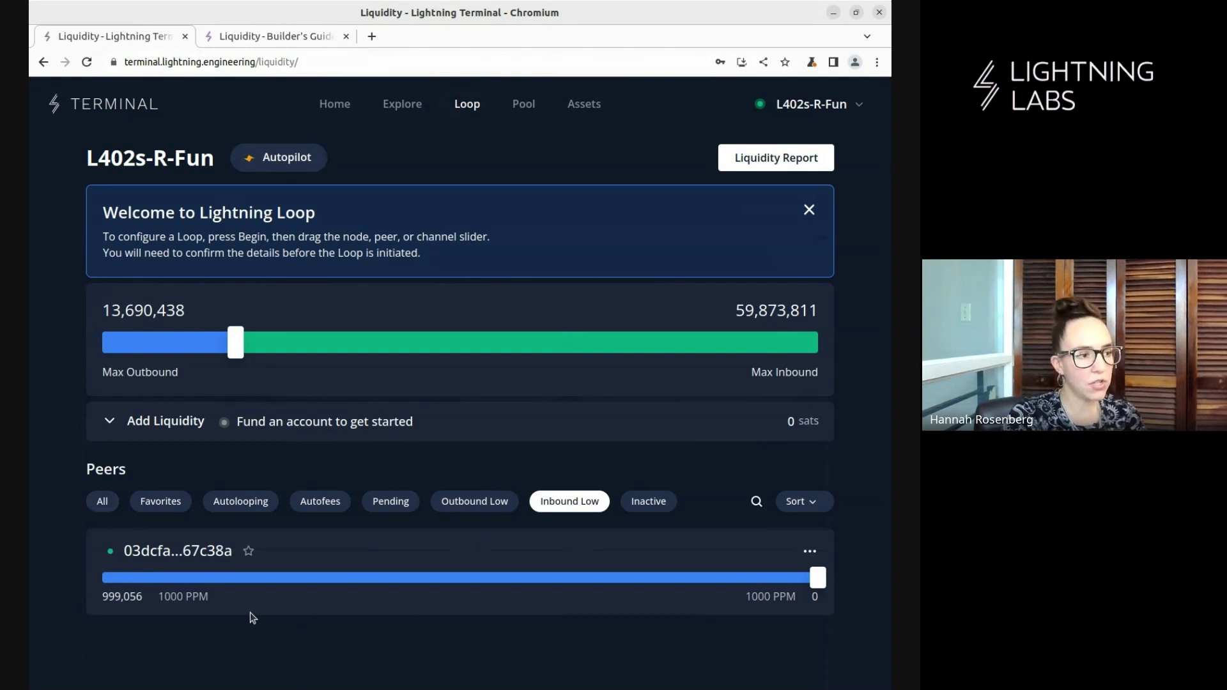
{"action": "left_click", "coordinate": [457, 507]}
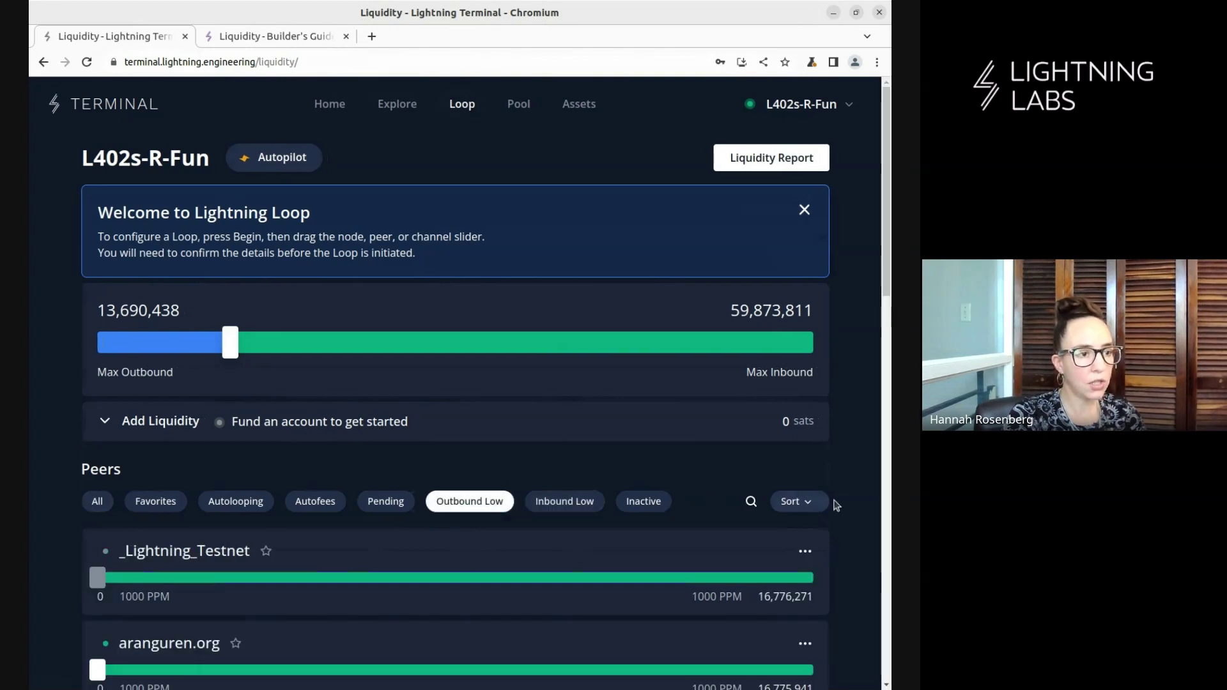
{"action": "scroll", "coordinate": [864, 507], "scroll_direction": "down", "scroll_amount": 2}
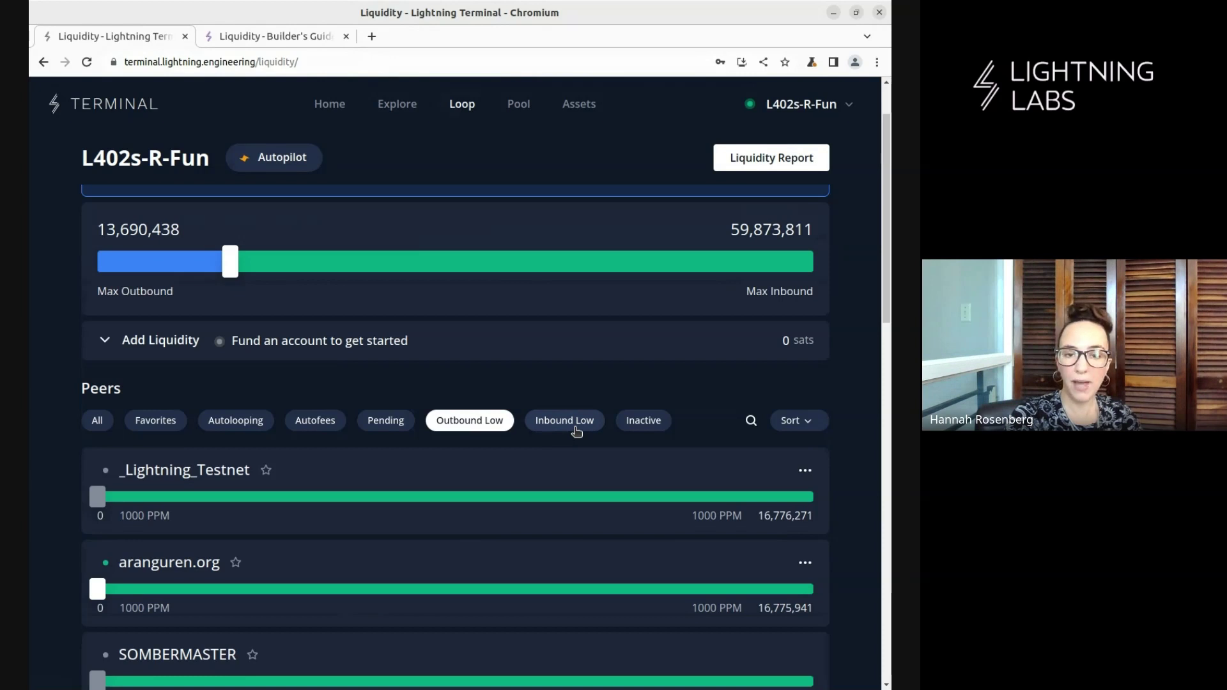
Step: Filter to Inbound Low peers and drag the peer's channel slider to a 530,000-sat Loop Out
{"action": "left_click", "coordinate": [576, 432]}
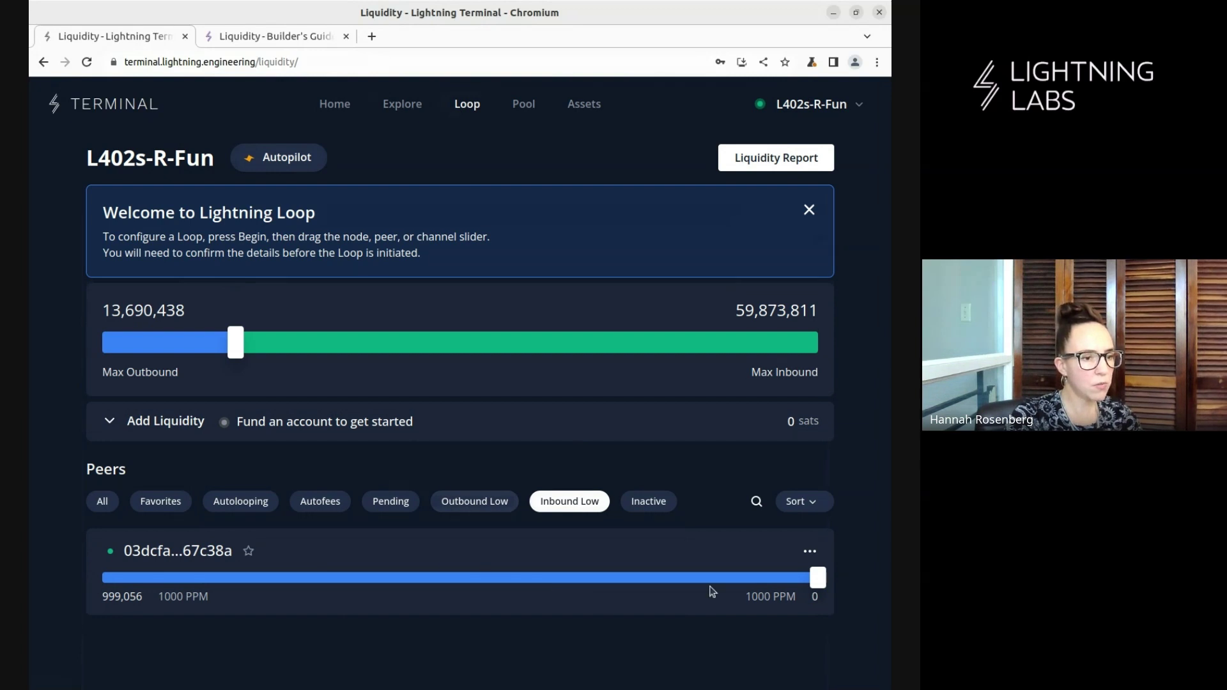
{"action": "left_click_drag", "start_coordinate": [815, 580], "coordinate": [432, 579]}
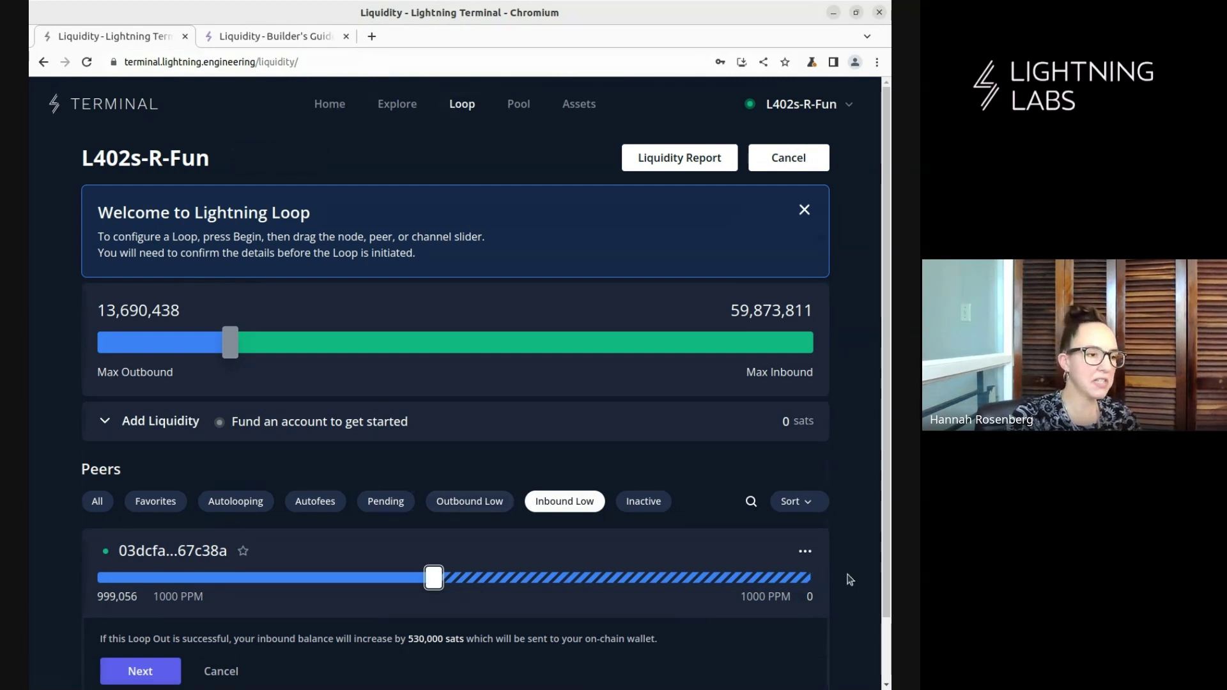
{"action": "scroll", "coordinate": [841, 566], "scroll_direction": "down", "scroll_amount": 2}
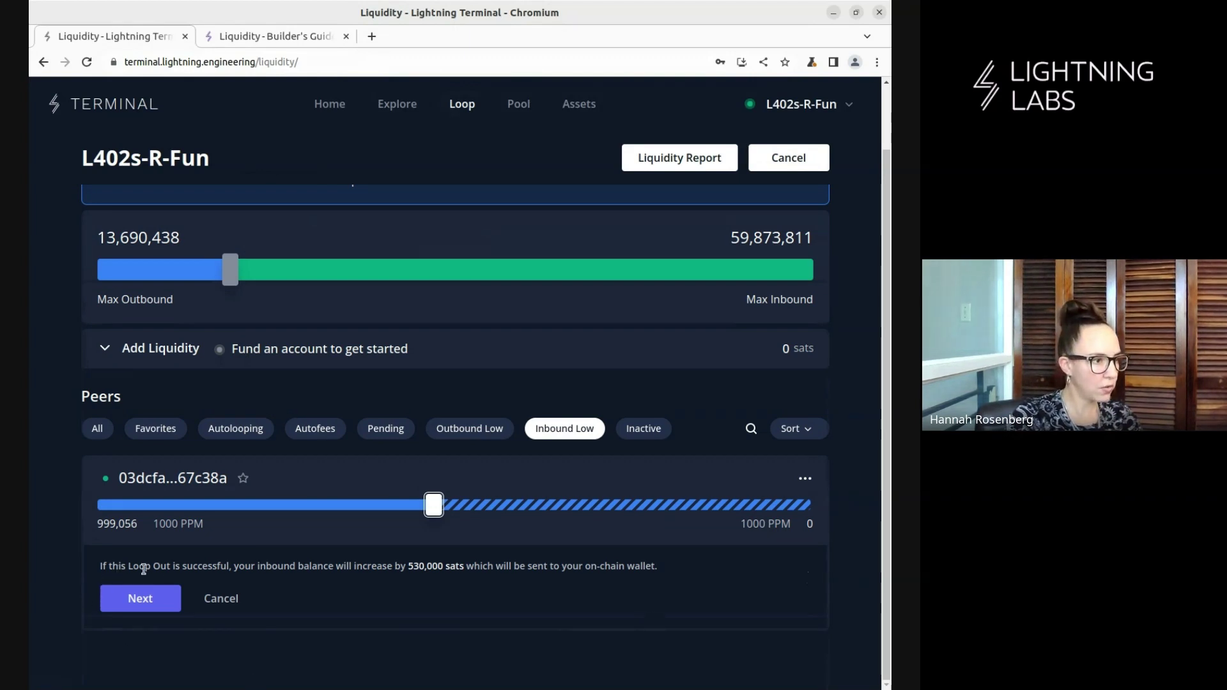
Step: Choose a one-time manual Loop, review fees and advanced options, and submit the 530,000-sat Loop Out
{"action": "left_click", "coordinate": [143, 614]}
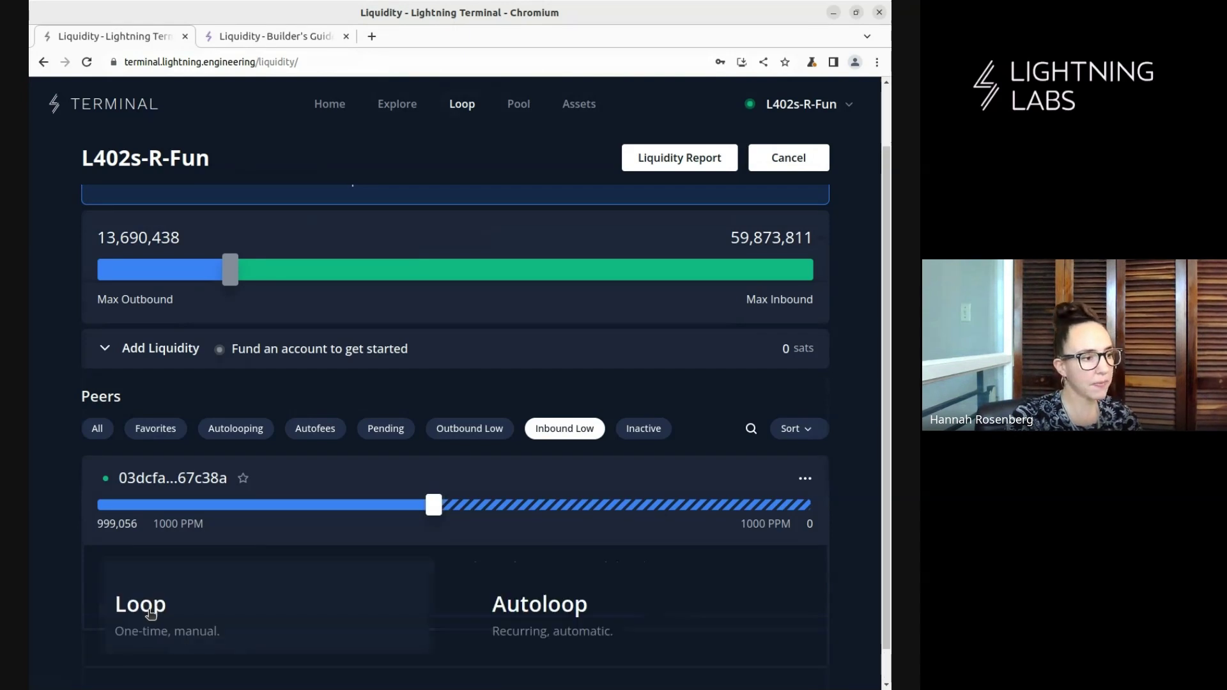
{"action": "scroll", "coordinate": [434, 607], "scroll_direction": "down", "scroll_amount": 3}
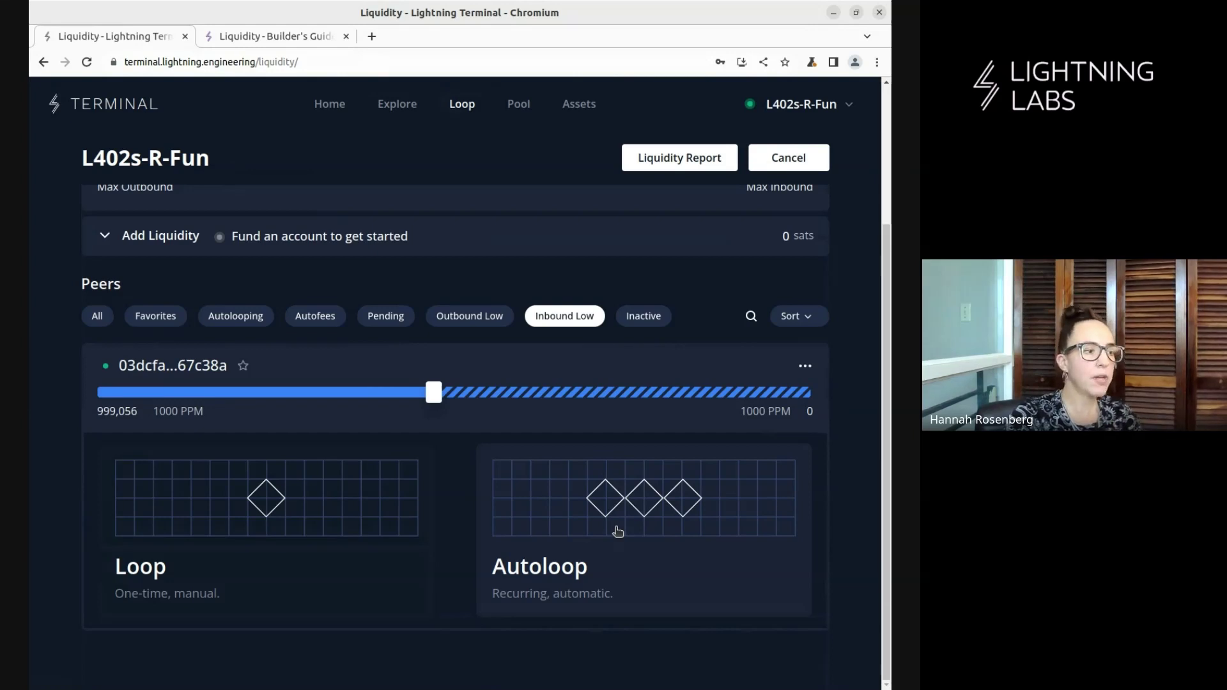
{"action": "left_click", "coordinate": [359, 507]}
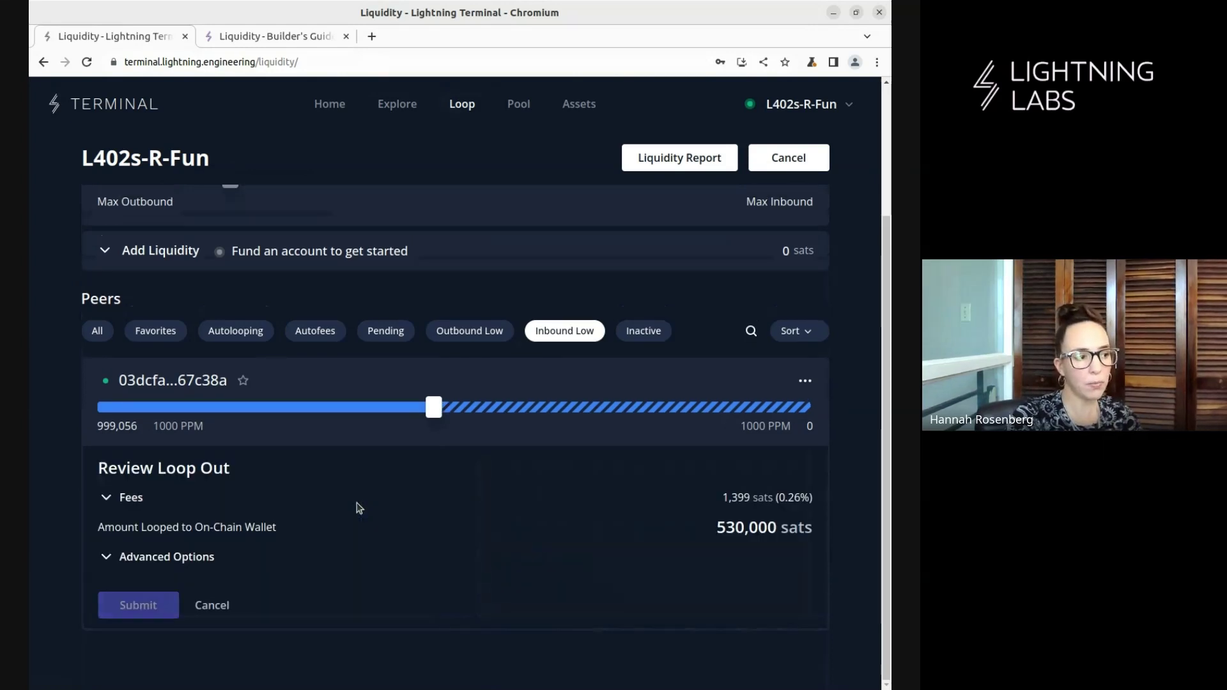
{"action": "left_click", "coordinate": [131, 498]}
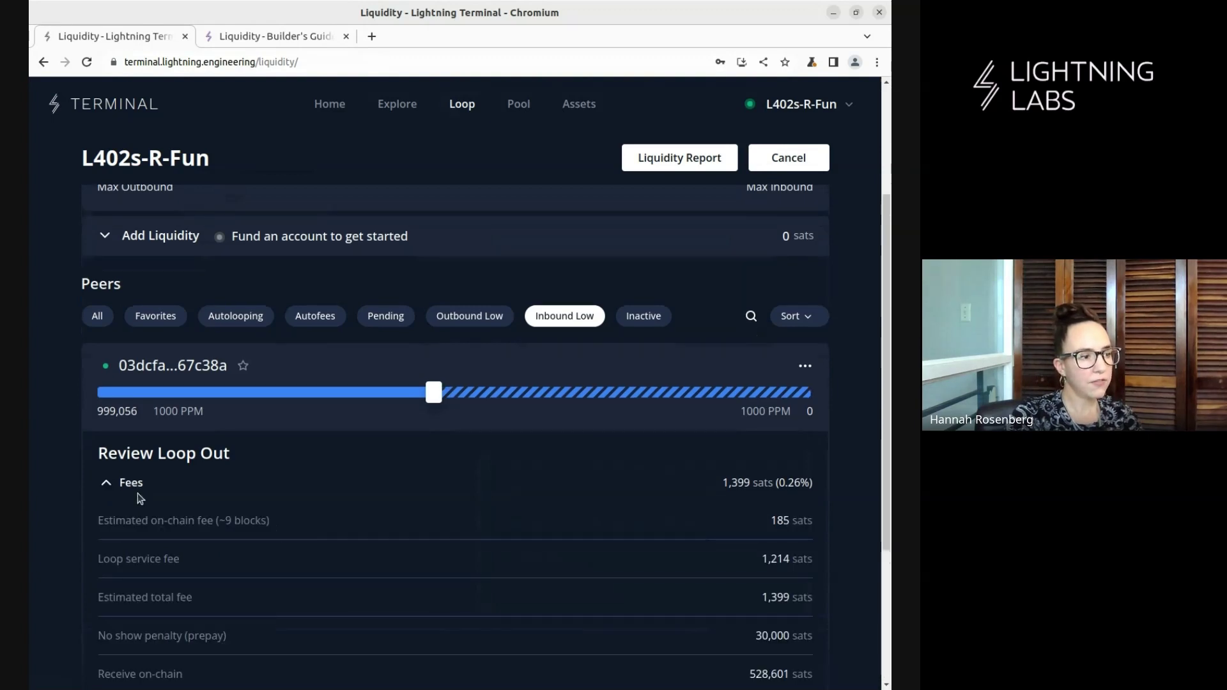
{"action": "scroll", "coordinate": [383, 501], "scroll_direction": "down", "scroll_amount": 3}
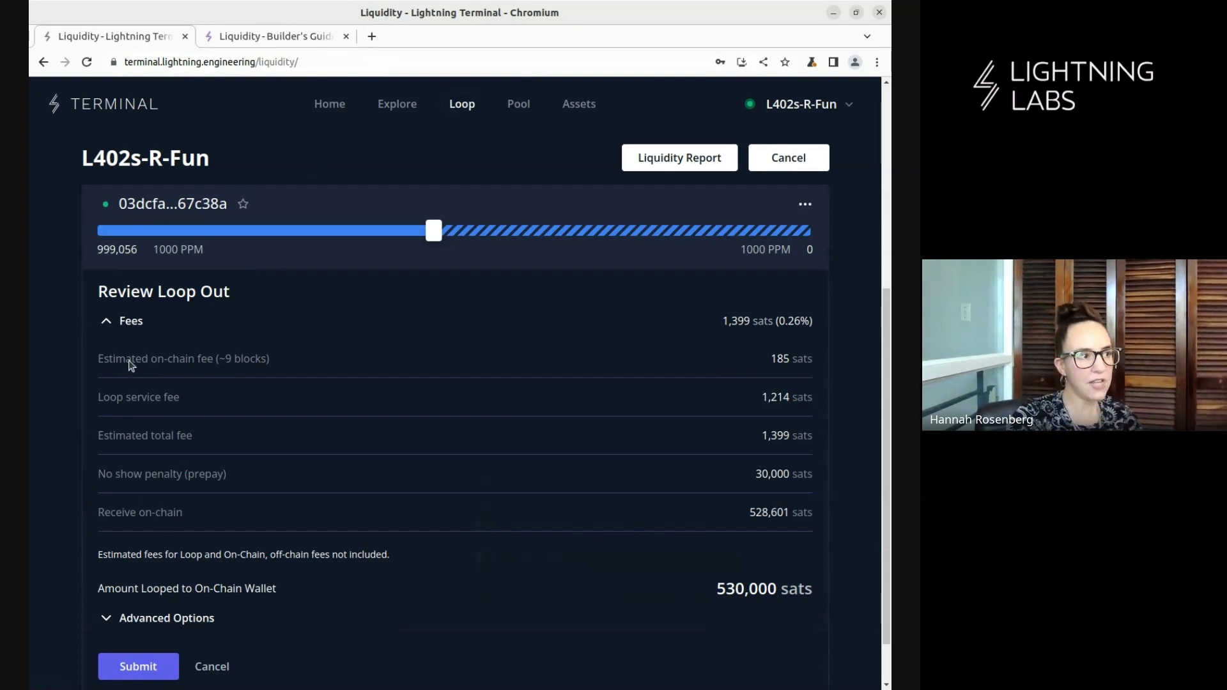
{"action": "left_click", "coordinate": [120, 319]}
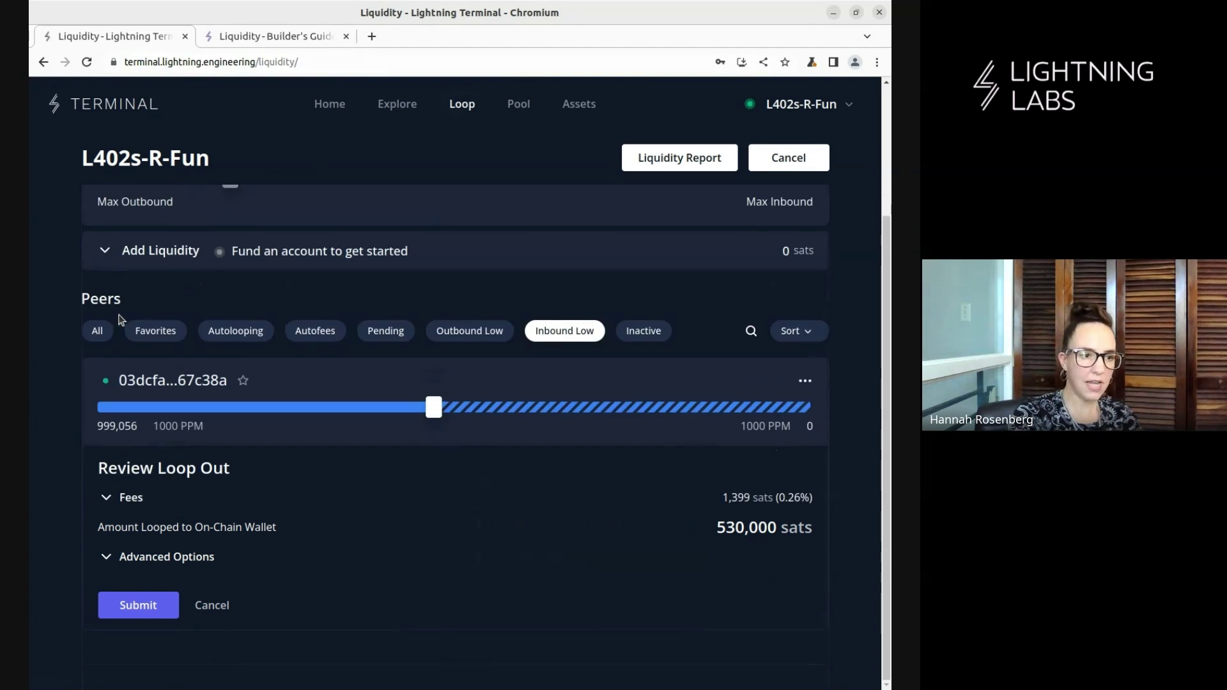
{"action": "left_click", "coordinate": [183, 561]}
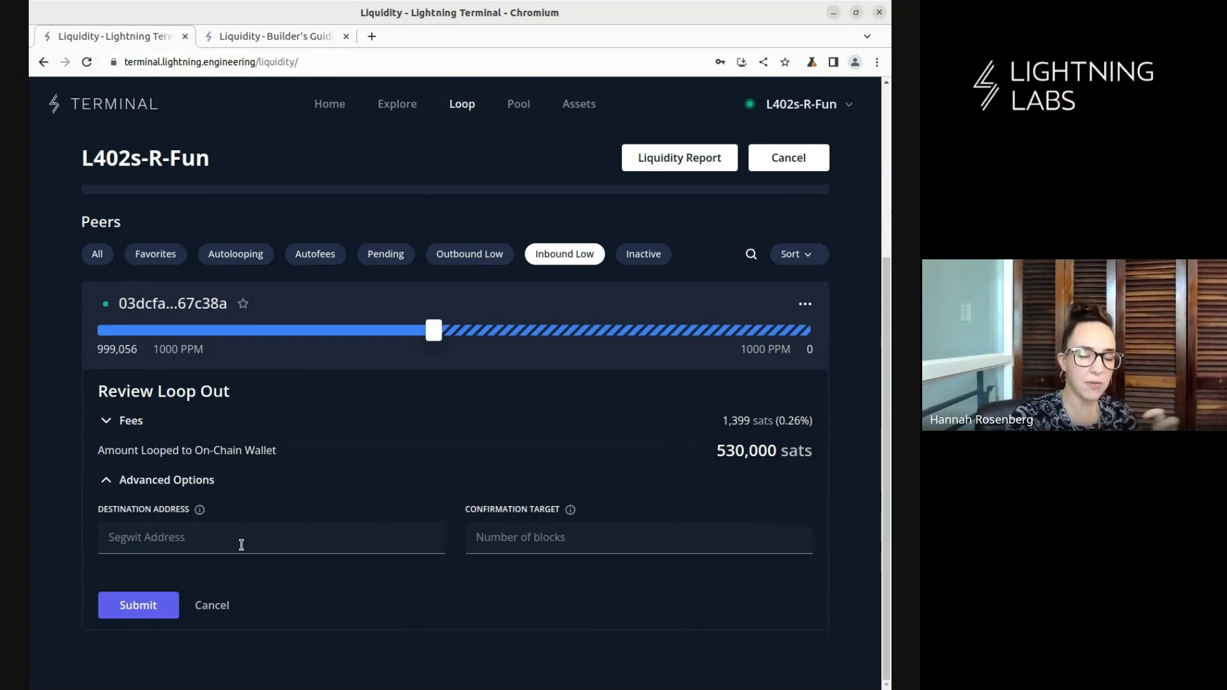
{"action": "left_click", "coordinate": [181, 480]}
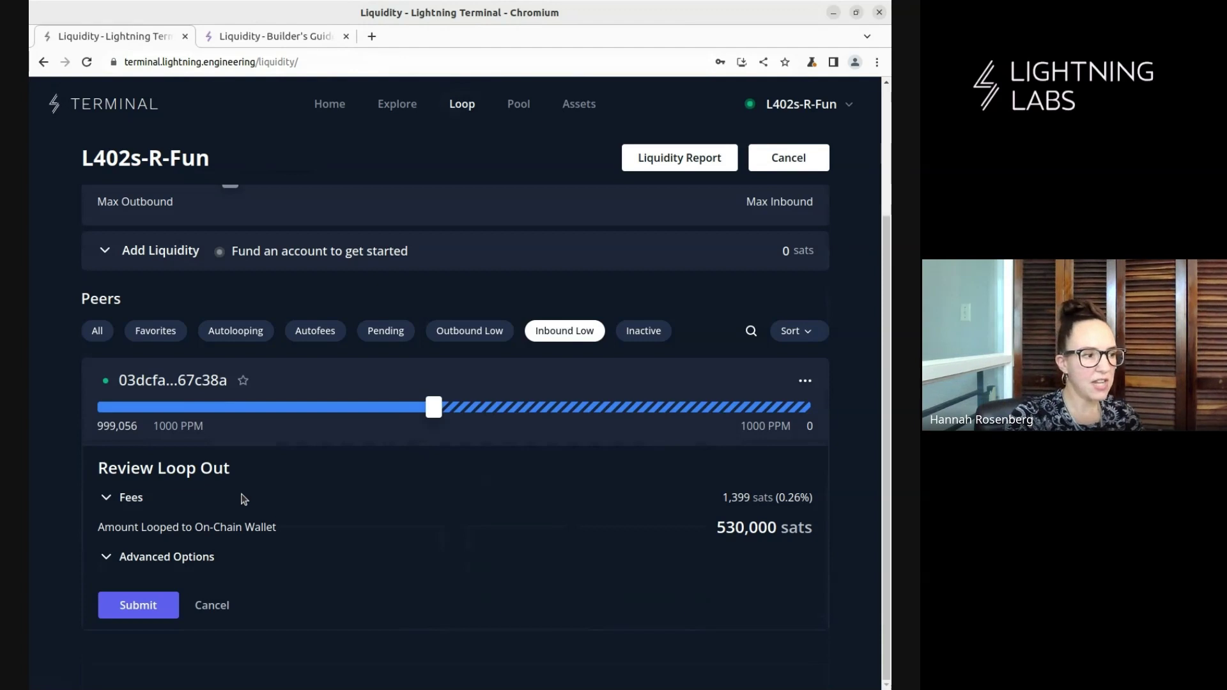
{"action": "left_click", "coordinate": [148, 613]}
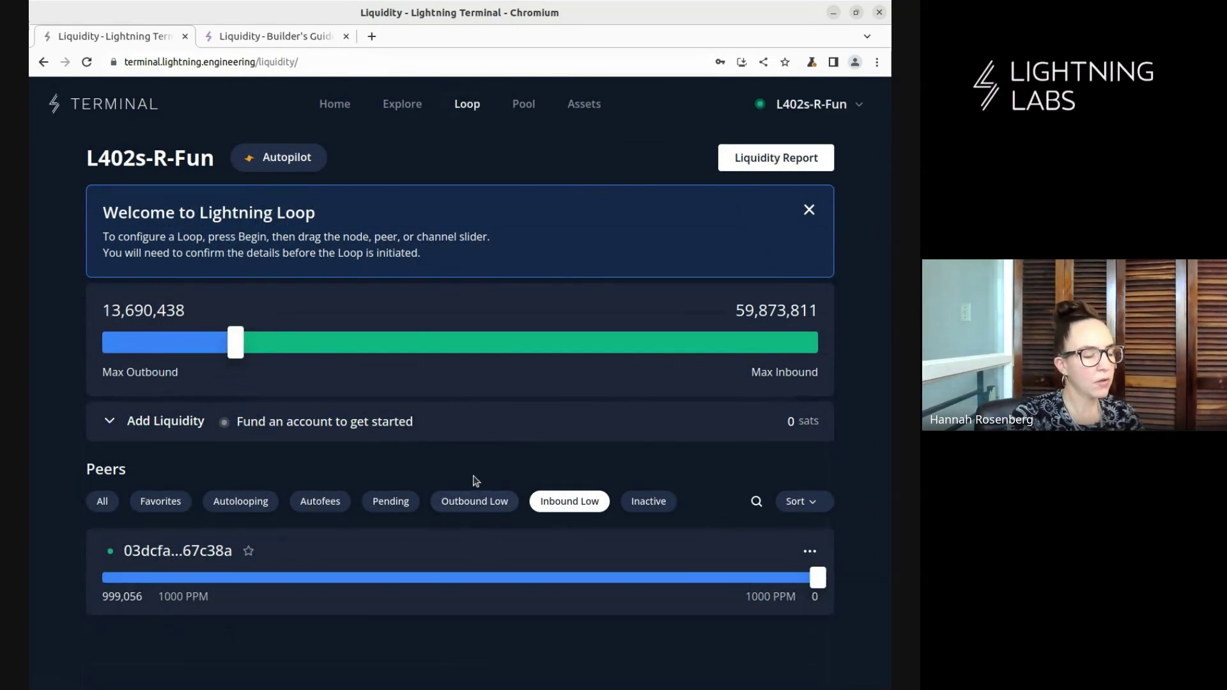
Step: Show Outbound Low peers and drag the cyclopes channel slider to start a Loop In
{"action": "left_click", "coordinate": [459, 506]}
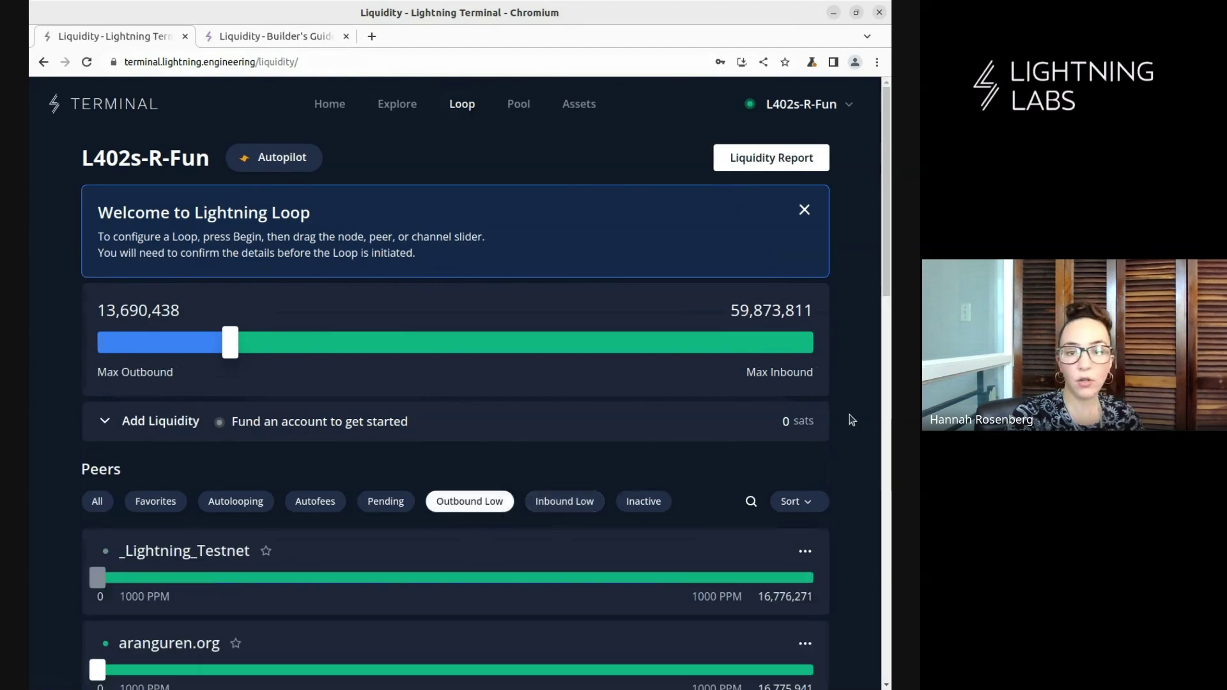
{"action": "scroll", "coordinate": [858, 420], "scroll_direction": "down", "scroll_amount": 4}
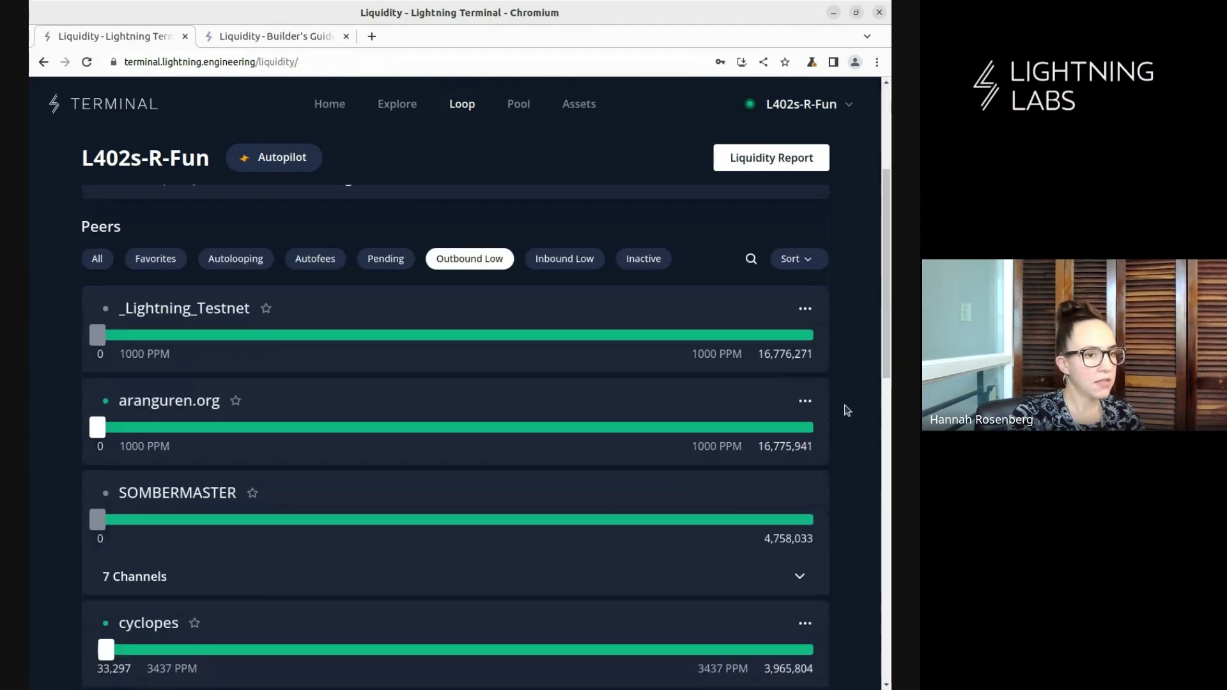
{"action": "scroll", "coordinate": [854, 407], "scroll_direction": "down", "scroll_amount": 5}
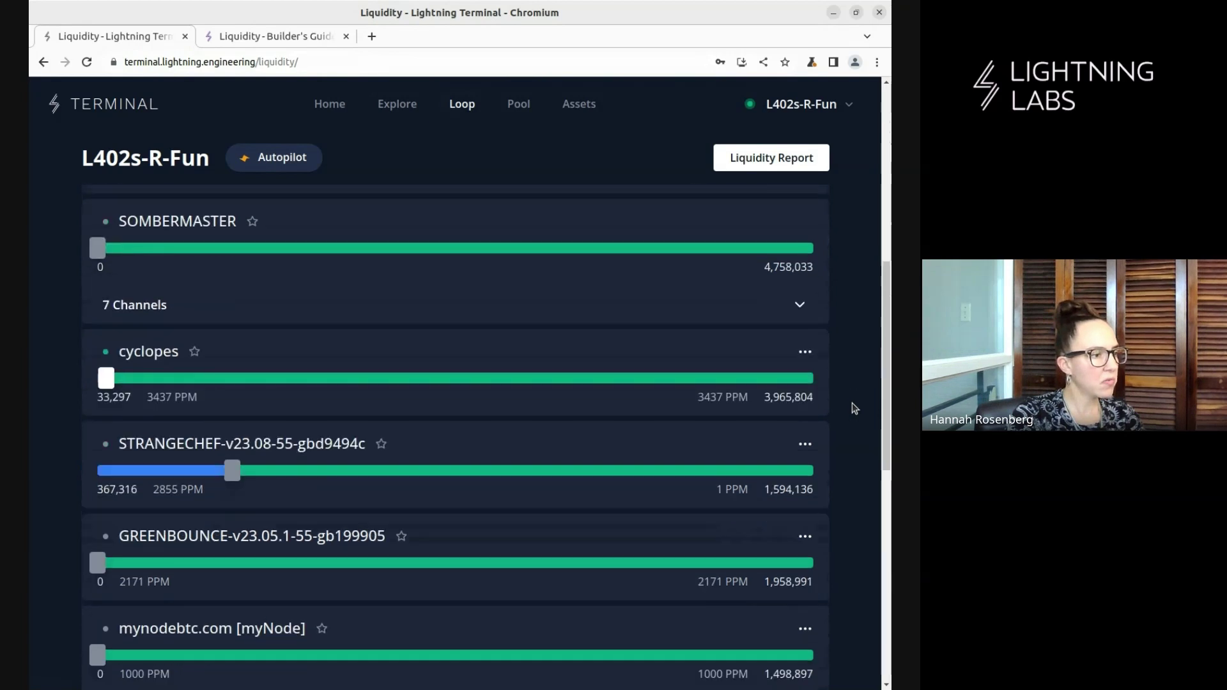
{"action": "scroll", "coordinate": [853, 404], "scroll_direction": "down", "scroll_amount": 1}
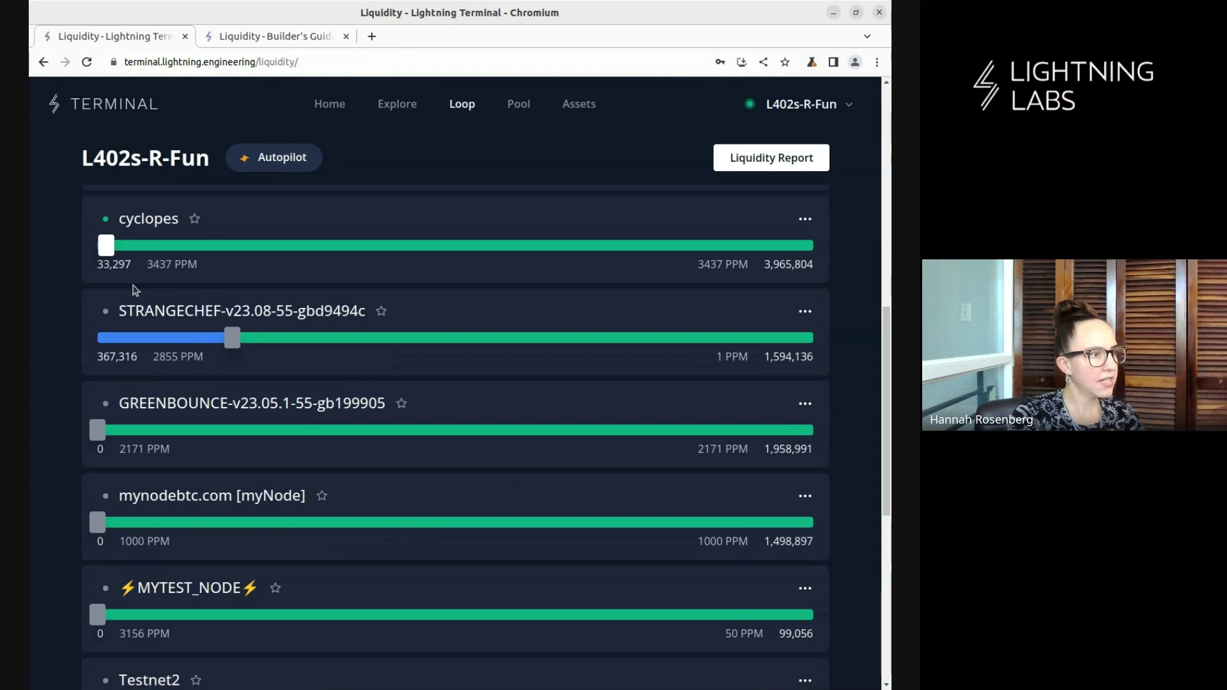
{"action": "left_click_drag", "start_coordinate": [101, 248], "coordinate": [444, 270]}
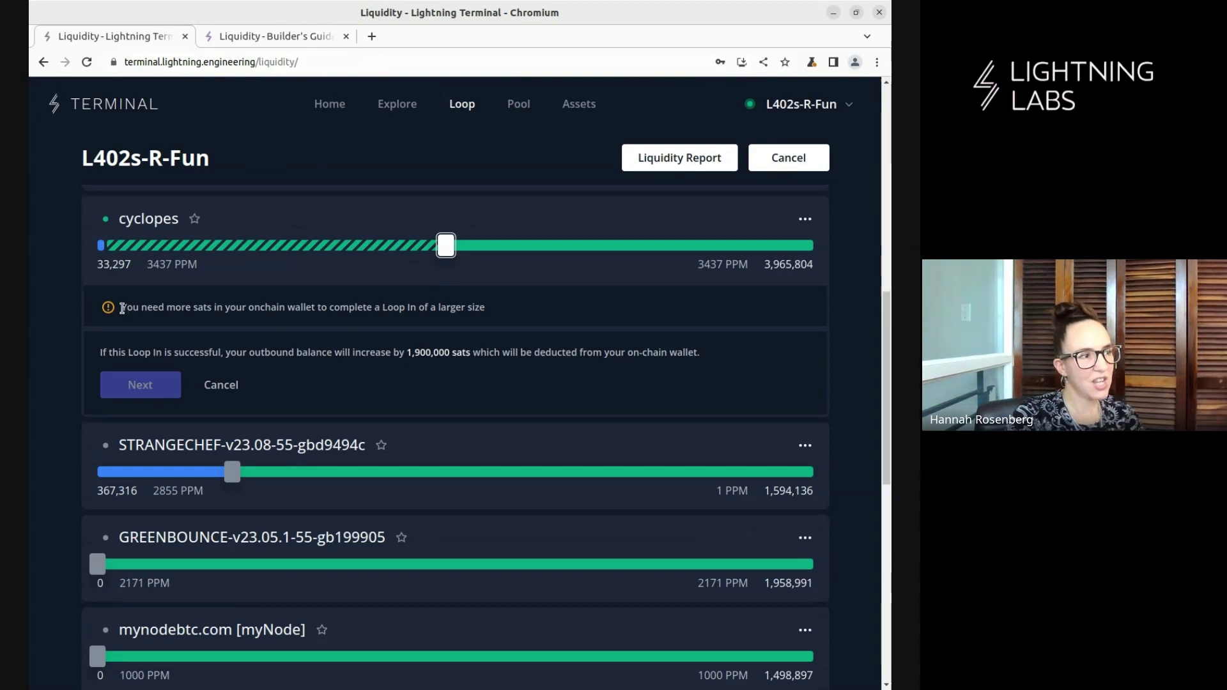
Step: Check the on-chain funds warning and reduce the cyclopes Loop In to 1,300,000 sats
{"action": "left_click_drag", "start_coordinate": [121, 307], "coordinate": [251, 326]}
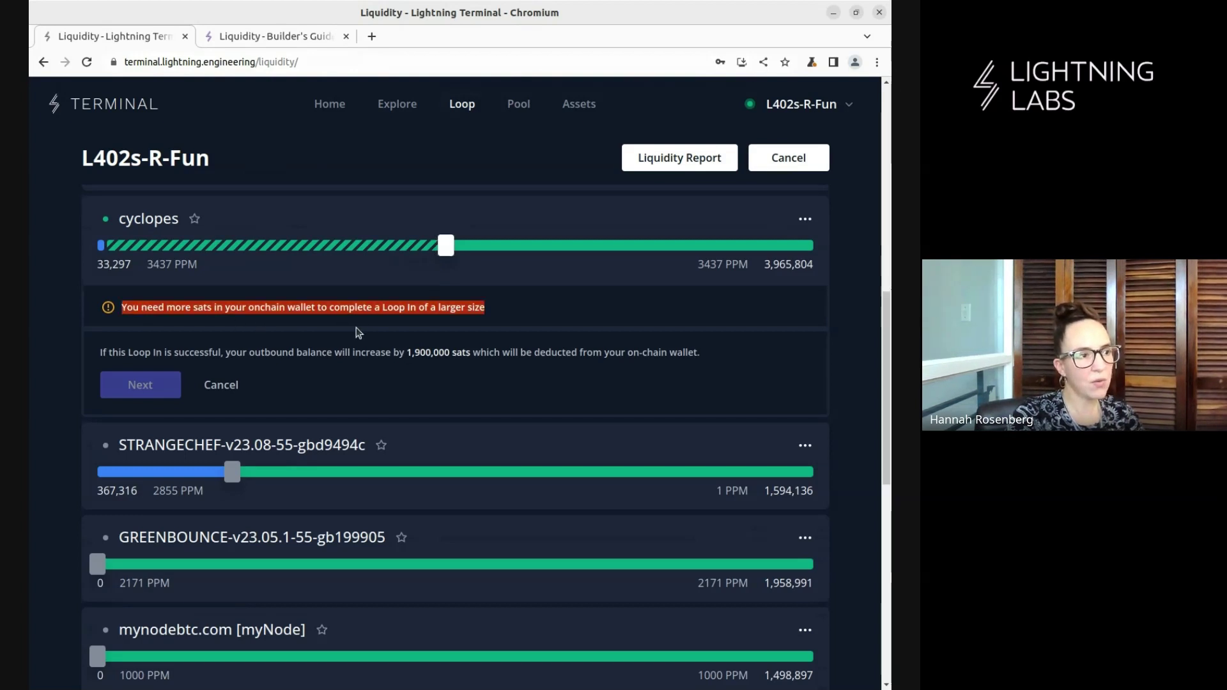
{"action": "left_click", "coordinate": [495, 315]}
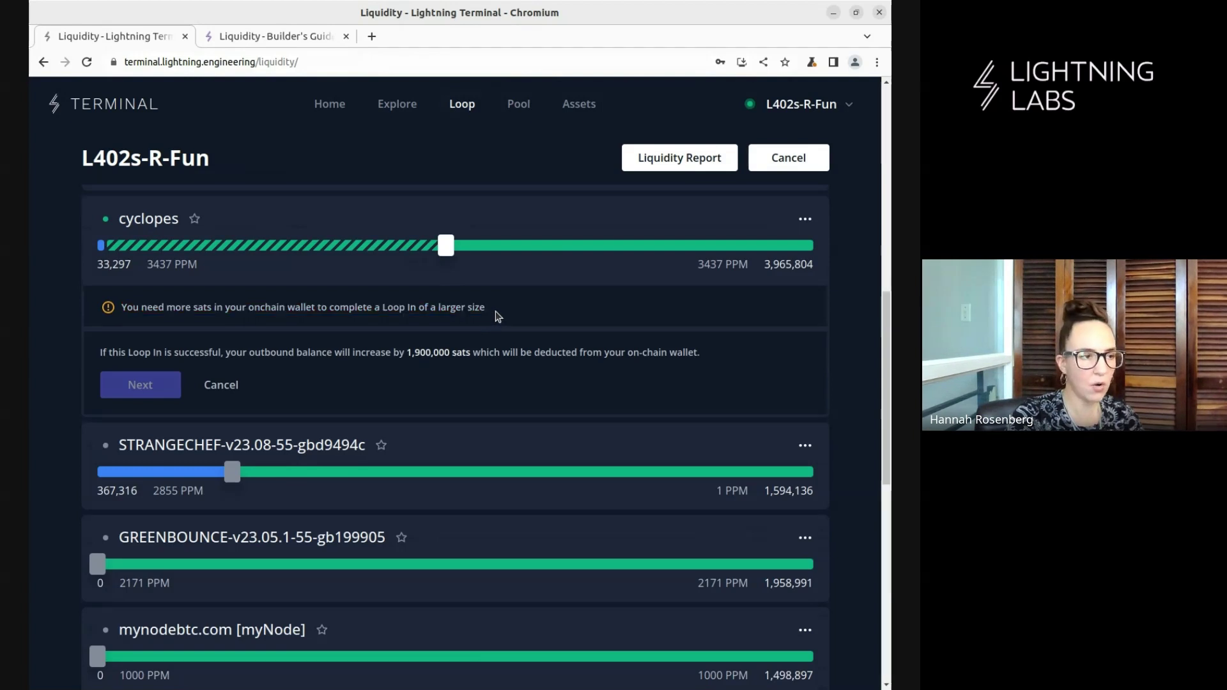
{"action": "left_click_drag", "start_coordinate": [401, 305], "coordinate": [427, 308]}
{"action": "left_click", "coordinate": [481, 308]}
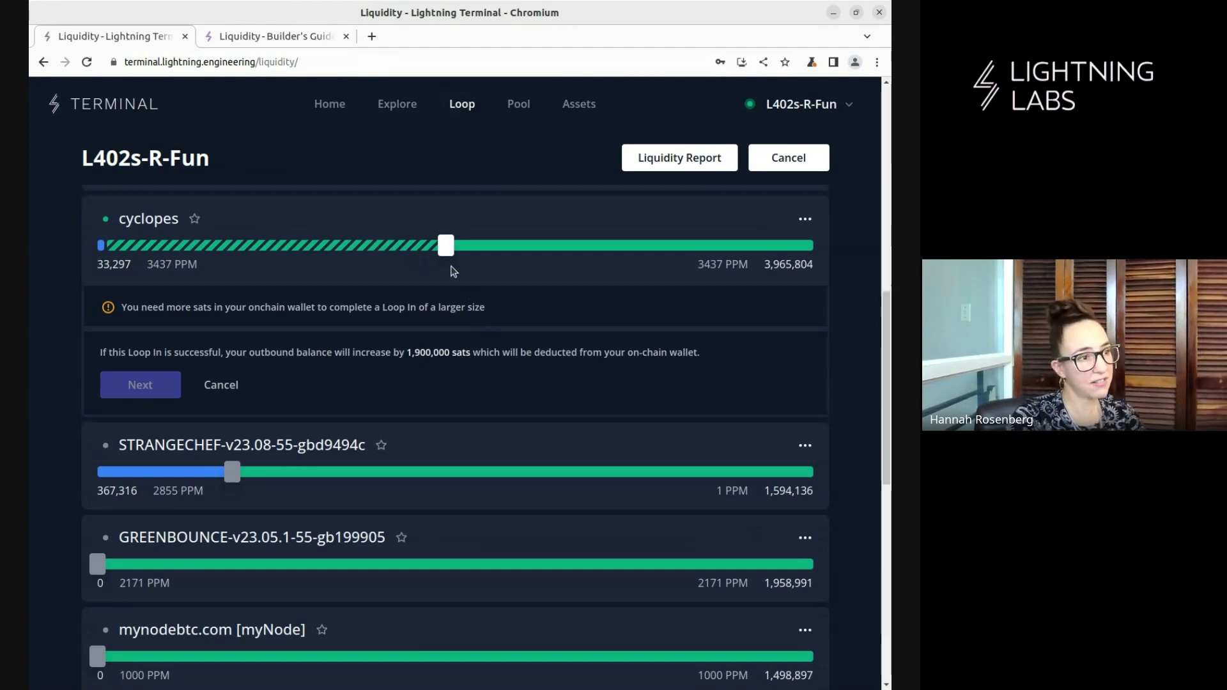
{"action": "left_click_drag", "start_coordinate": [445, 246], "coordinate": [338, 246]}
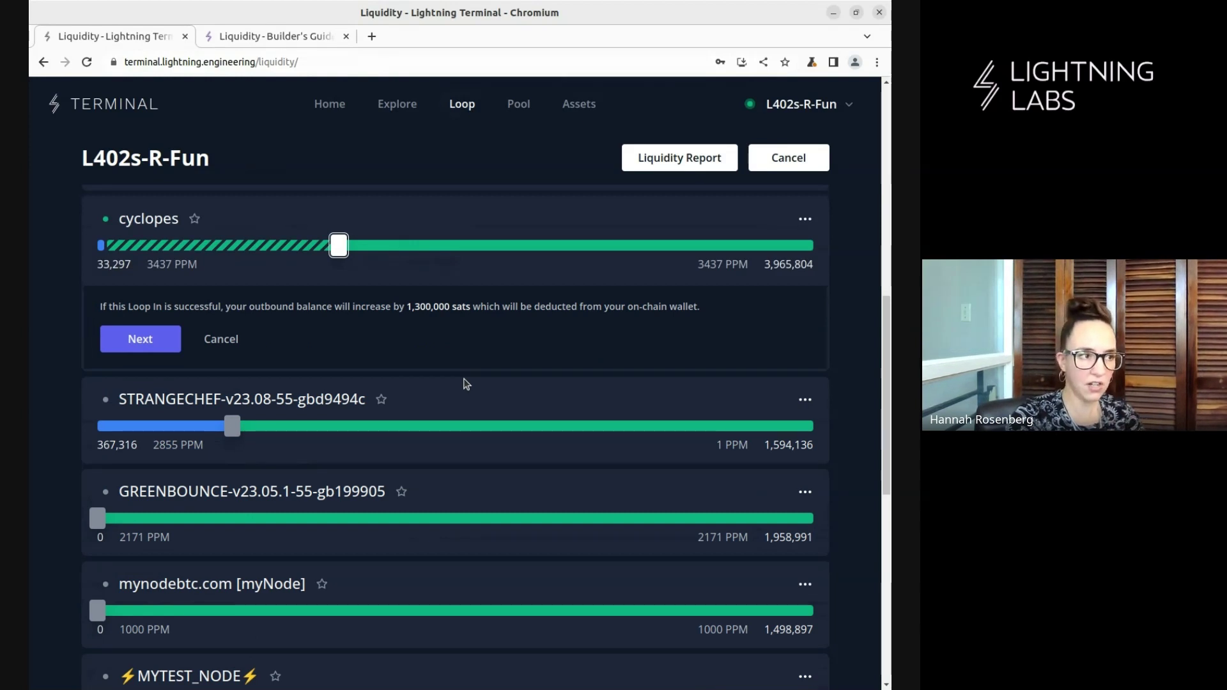
Step: Choose a one-time manual Loop, check fees and confirmation target, and submit the 1,300,000-sat Loop In
{"action": "left_click", "coordinate": [169, 344]}
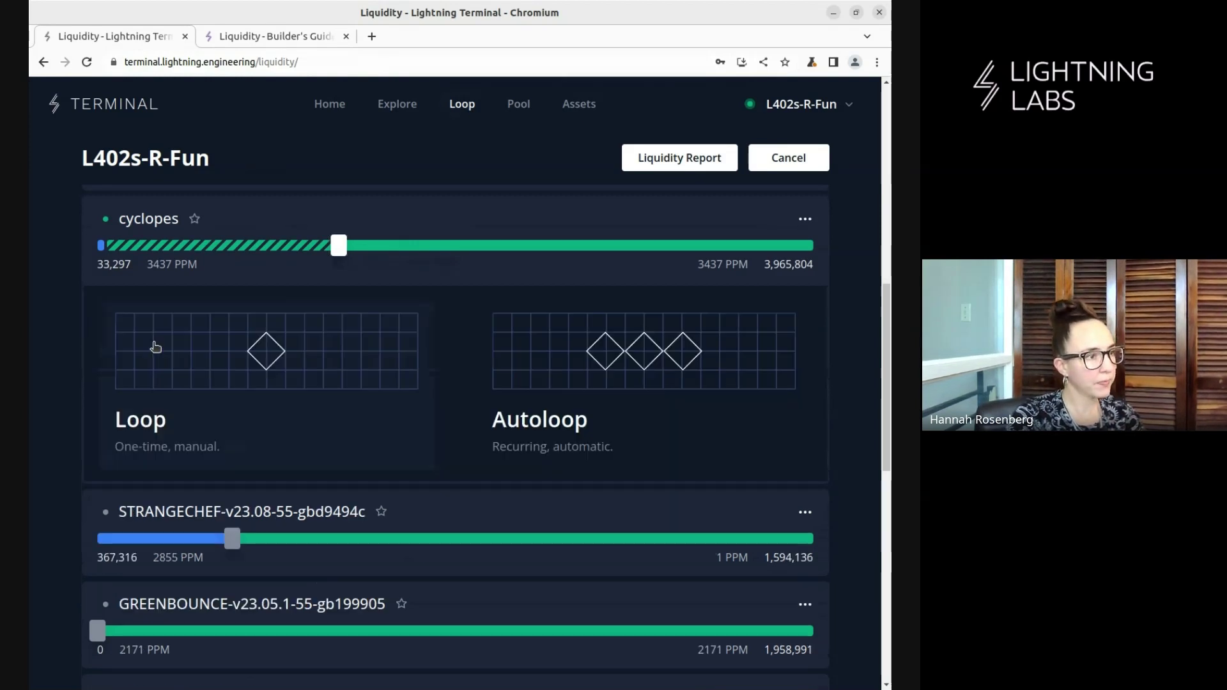
{"action": "left_click", "coordinate": [298, 374]}
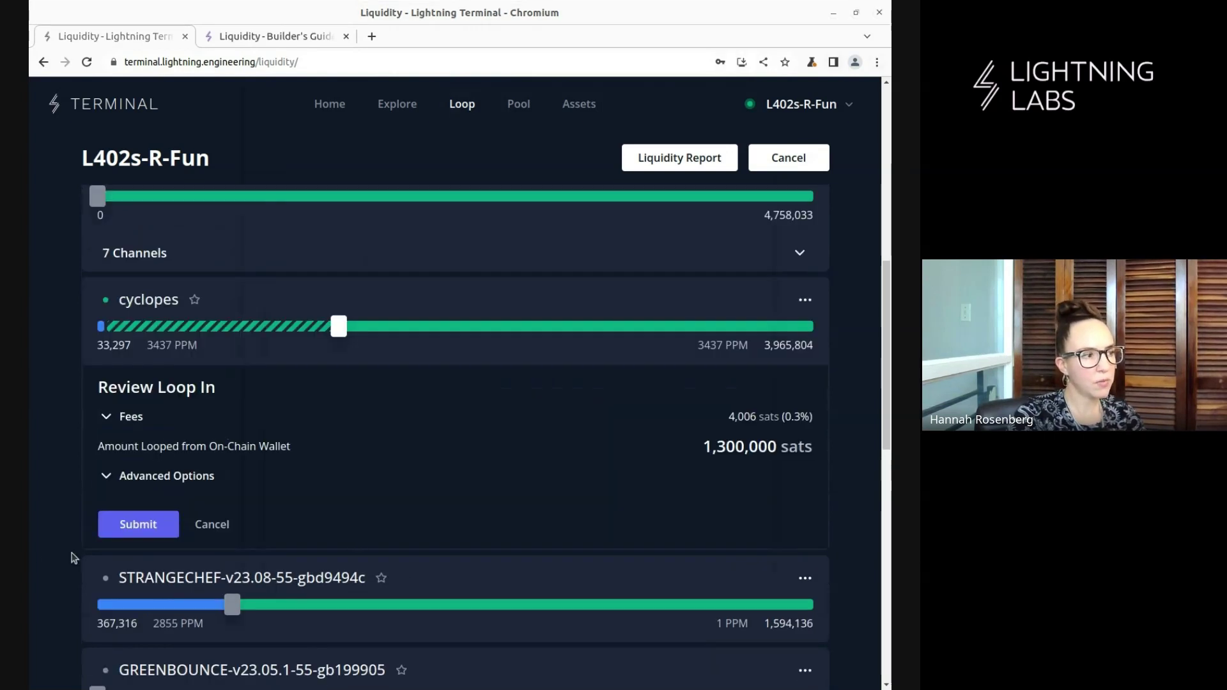
{"action": "left_click", "coordinate": [104, 416]}
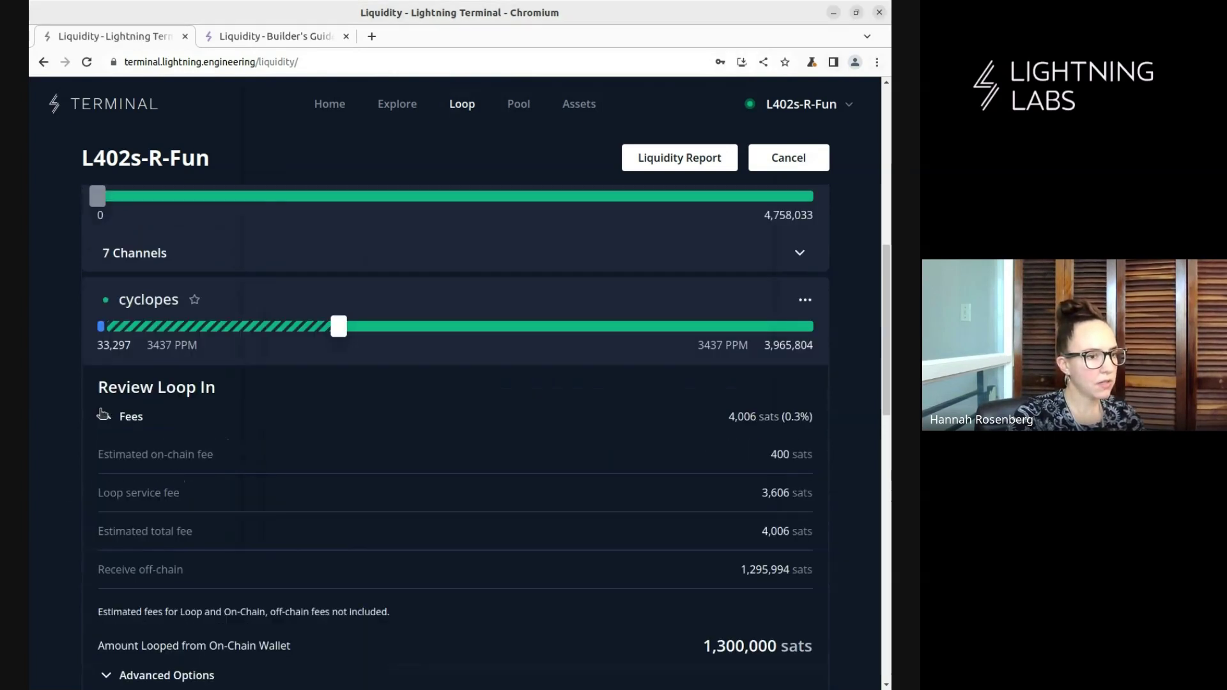
{"action": "scroll", "coordinate": [169, 445], "scroll_direction": "down", "scroll_amount": 2}
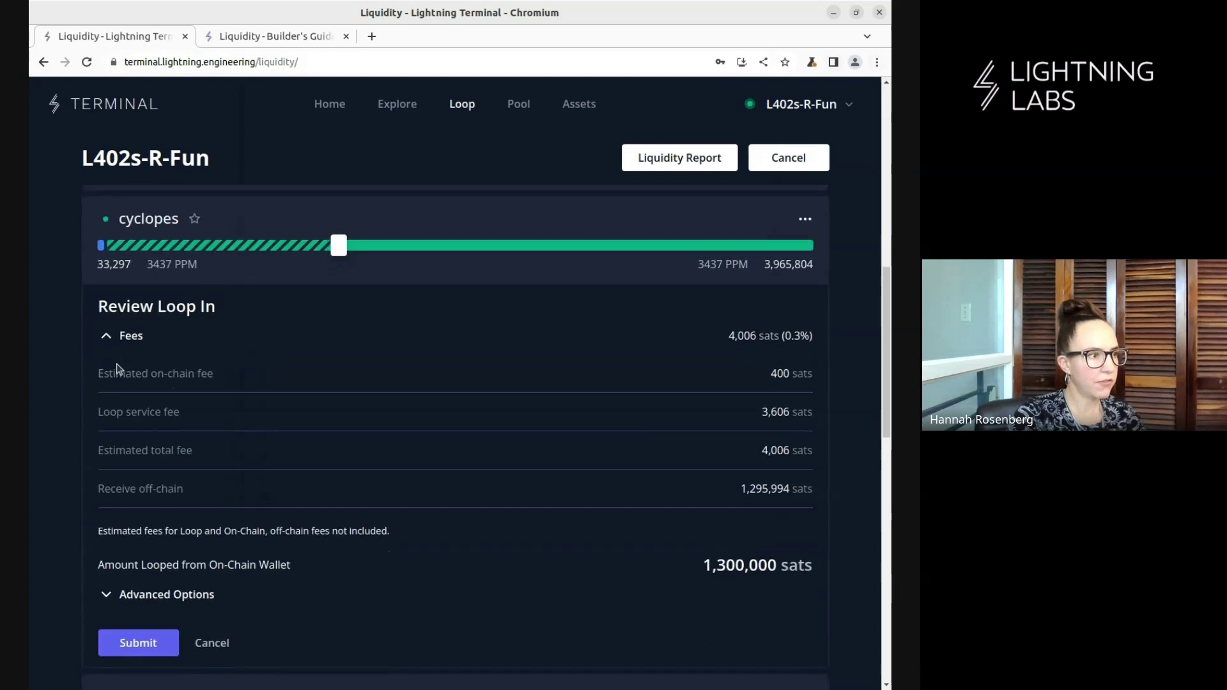
{"action": "left_click", "coordinate": [115, 339]}
{"action": "left_click", "coordinate": [108, 395]}
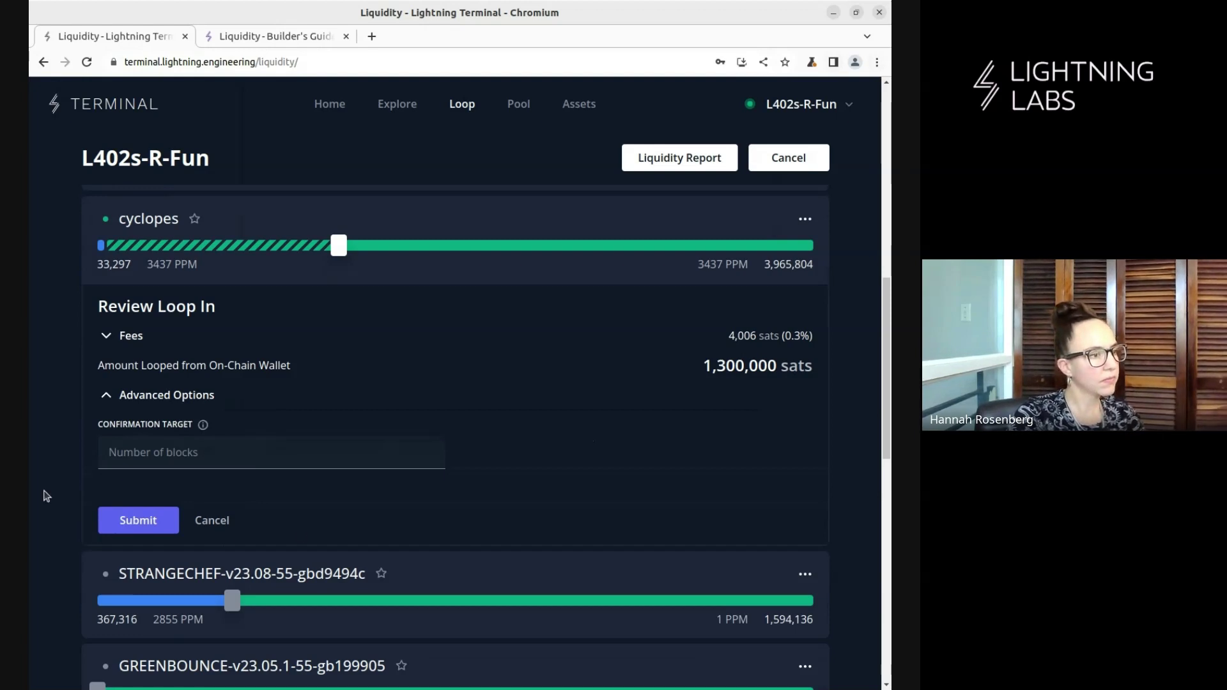
{"action": "left_click", "coordinate": [149, 524]}
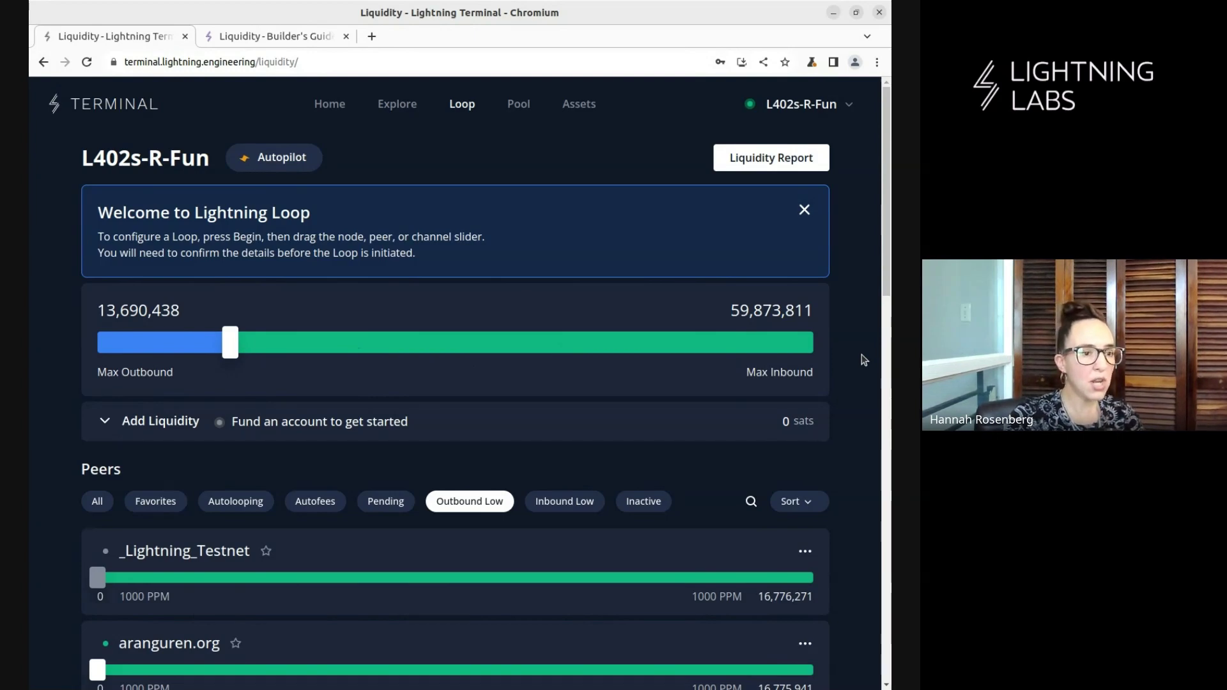
{"action": "scroll", "coordinate": [865, 361], "scroll_direction": "down", "scroll_amount": 2}
{"action": "scroll", "coordinate": [865, 358], "scroll_direction": "down", "scroll_amount": 4}
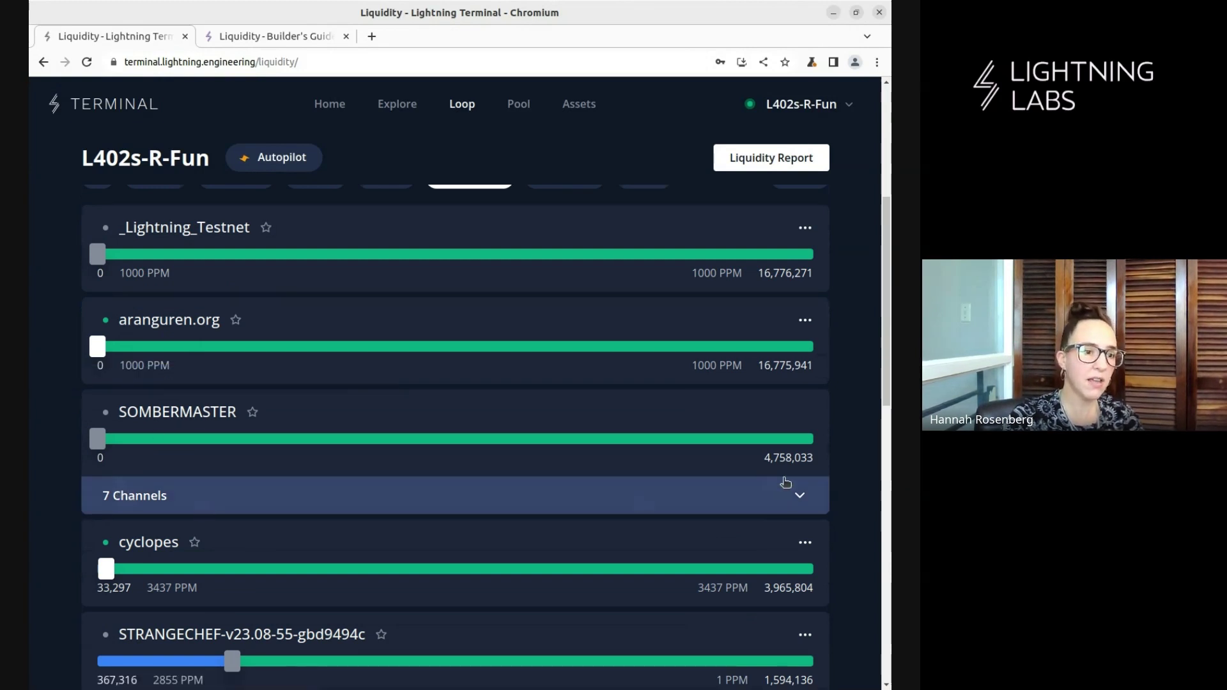
Step: Expand SOMBERMASTER's 7 channels and scroll through Channels 1–6, then back to the top
{"action": "left_click", "coordinate": [799, 495]}
{"action": "scroll", "coordinate": [674, 554], "scroll_direction": "down", "scroll_amount": 3}
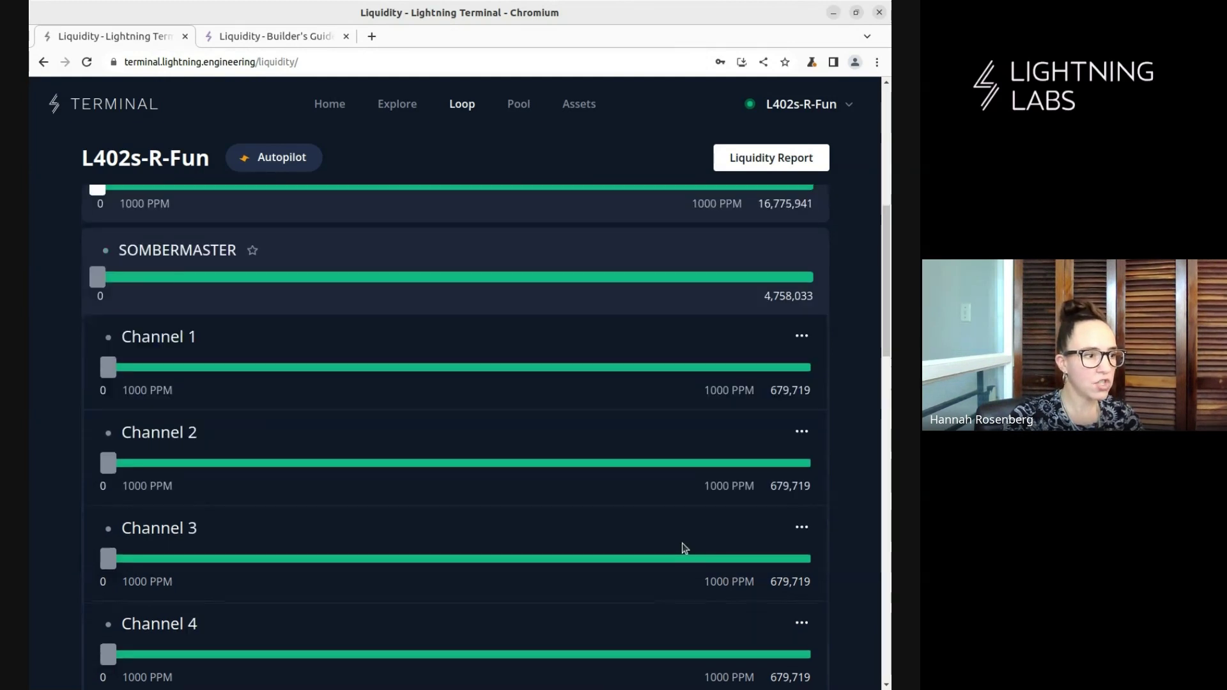
{"action": "scroll", "coordinate": [685, 547], "scroll_direction": "up", "scroll_amount": 4}
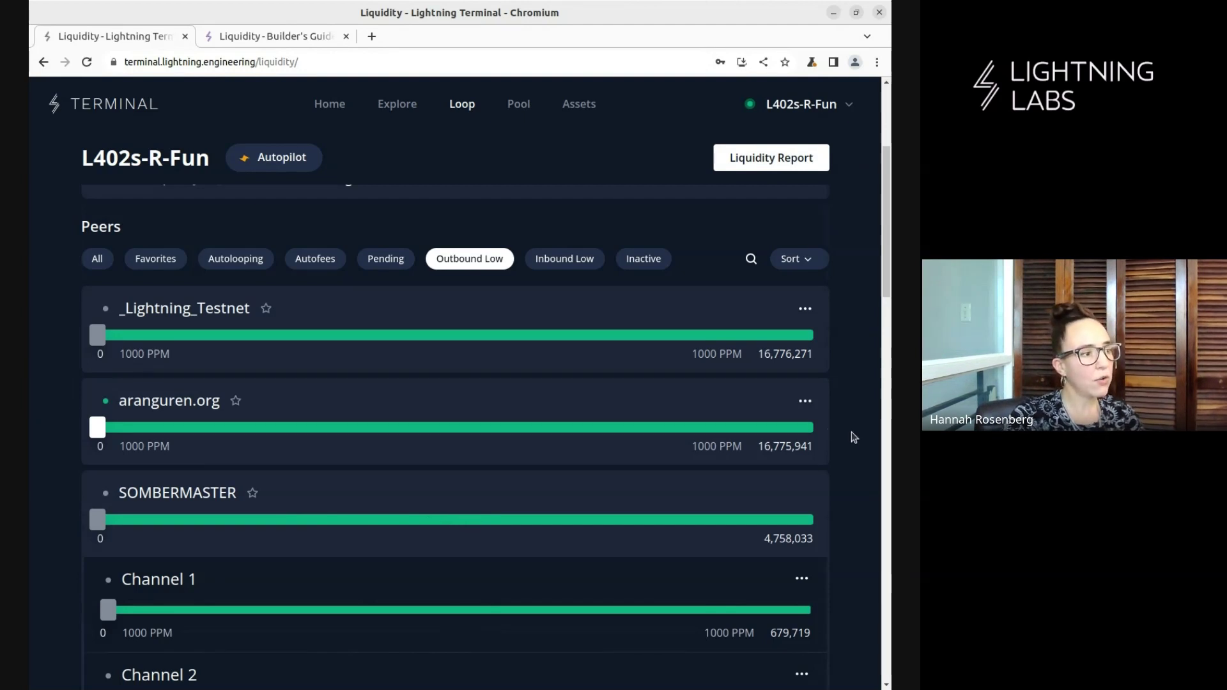
{"action": "scroll", "coordinate": [855, 436], "scroll_direction": "down", "scroll_amount": 6}
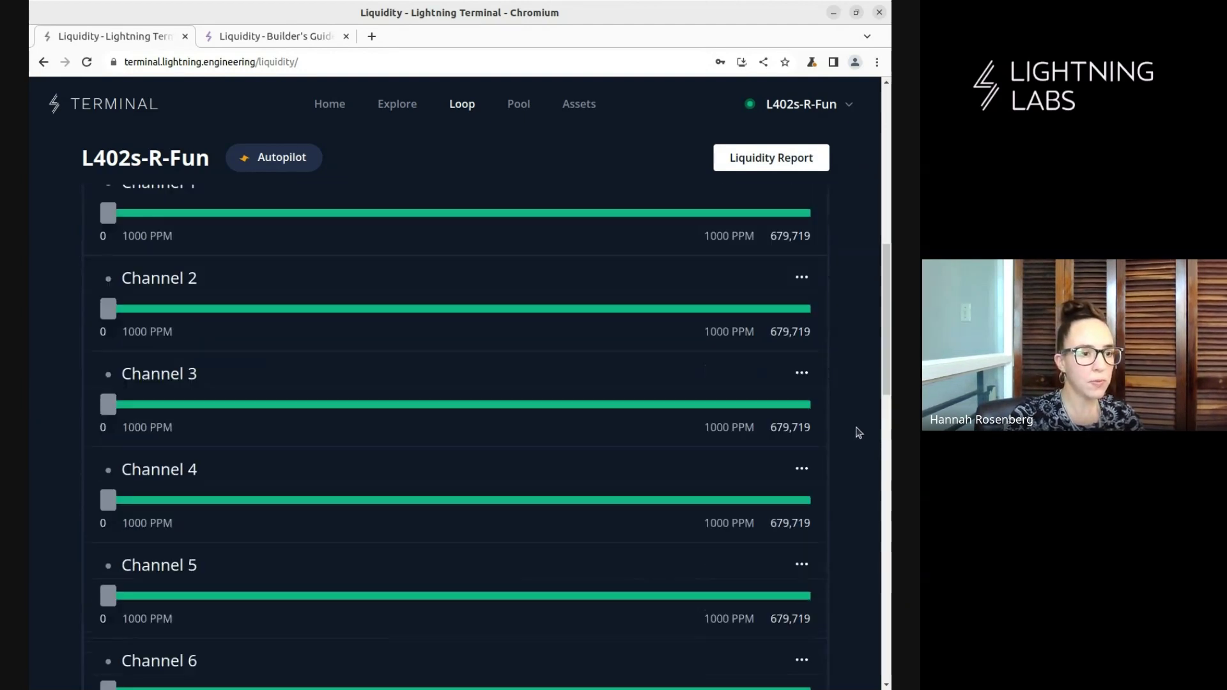
{"action": "scroll", "coordinate": [858, 433], "scroll_direction": "up", "scroll_amount": 8}
{"action": "scroll", "coordinate": [858, 432], "scroll_direction": "up", "scroll_amount": 2}
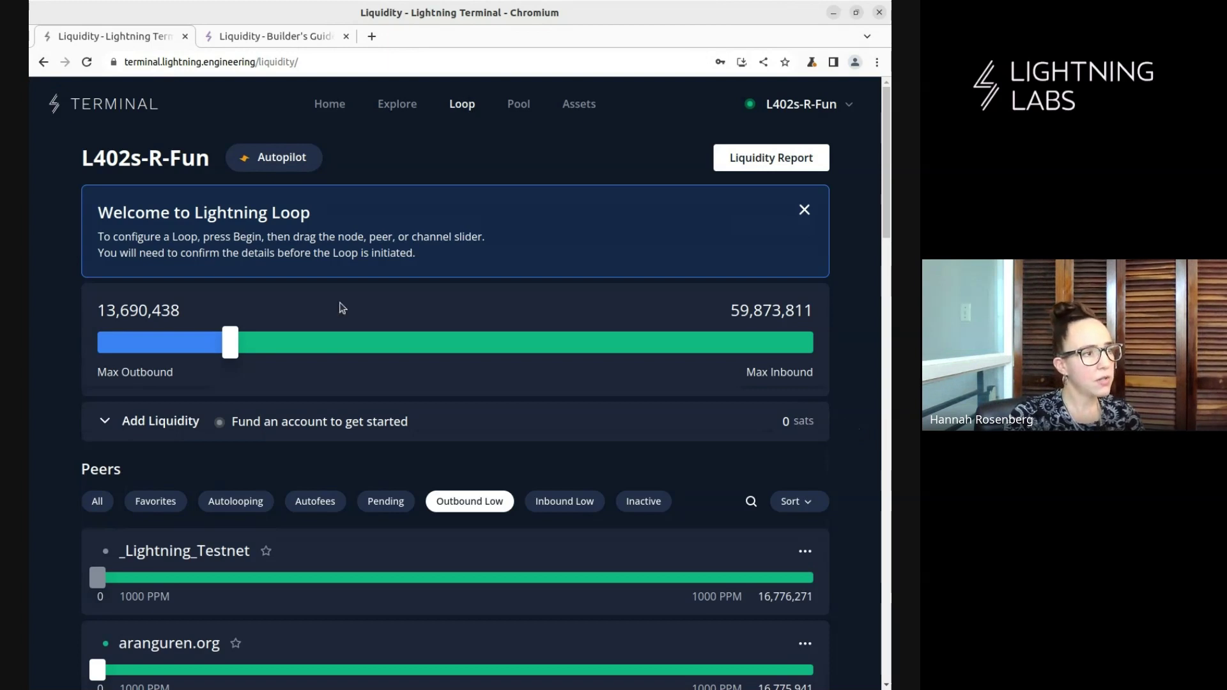
{"action": "left_click", "coordinate": [273, 159]}
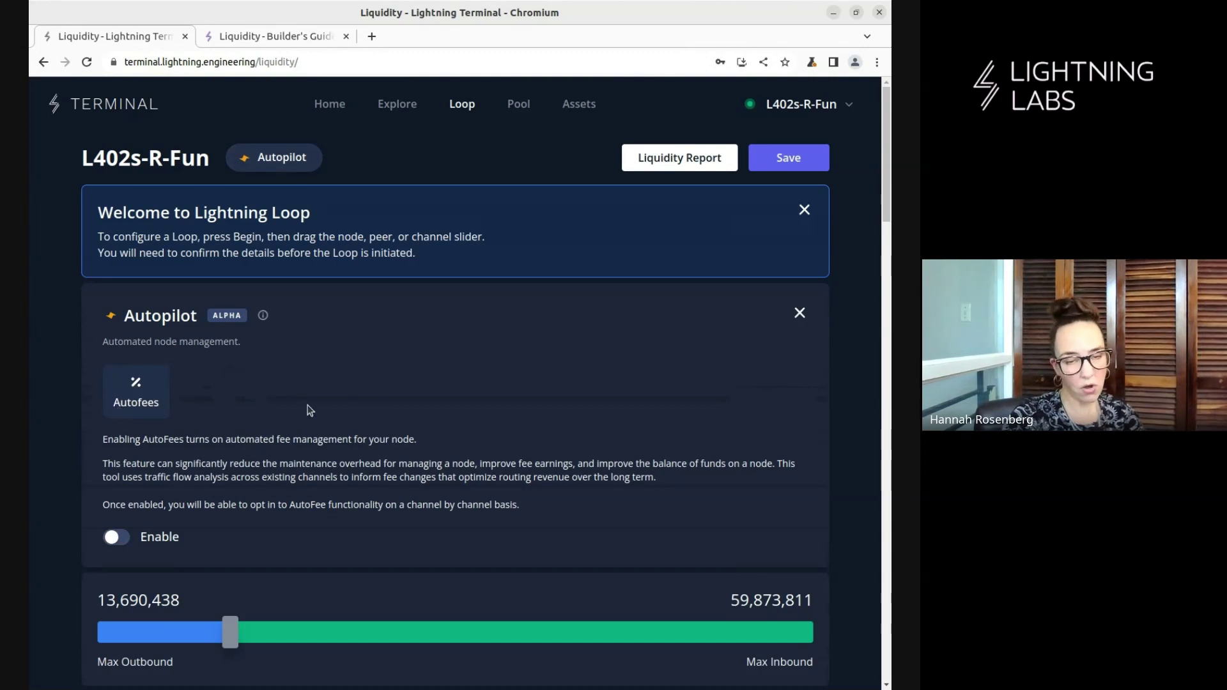
{"action": "left_click", "coordinate": [278, 159]}
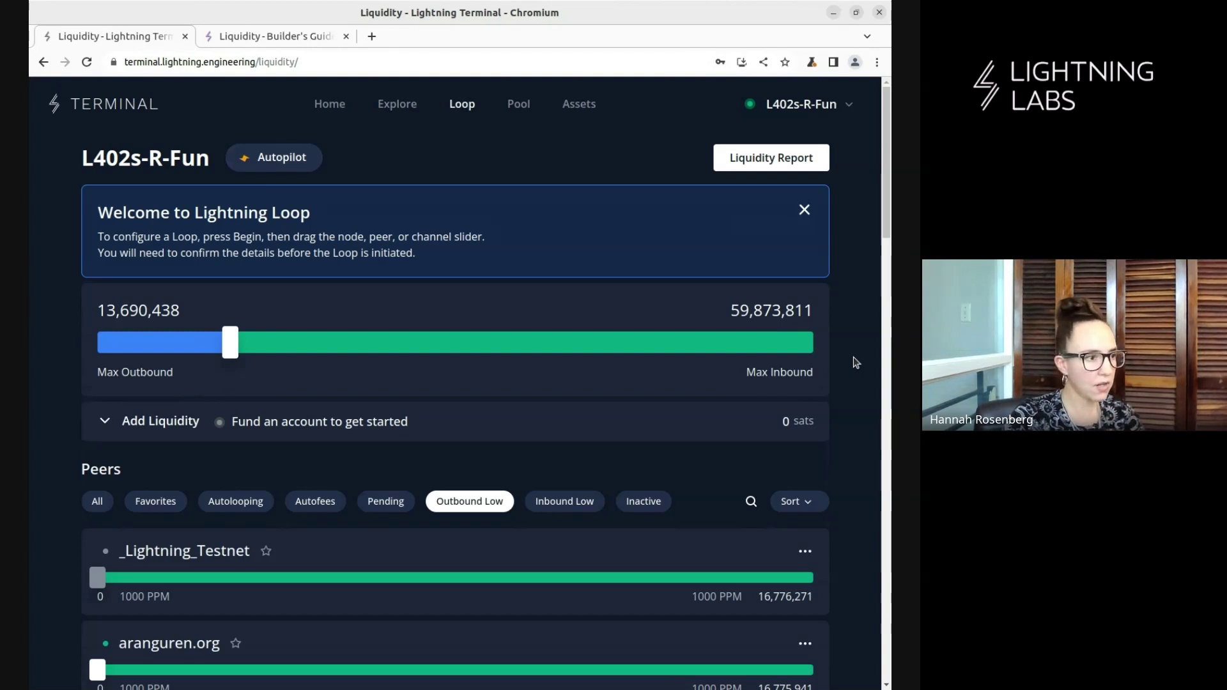
Step: Filter to Inbound Low, set a 540,000-sat Loop Out on the listed peer, and reach the Loop/Autoloop choice
{"action": "left_click", "coordinate": [560, 504]}
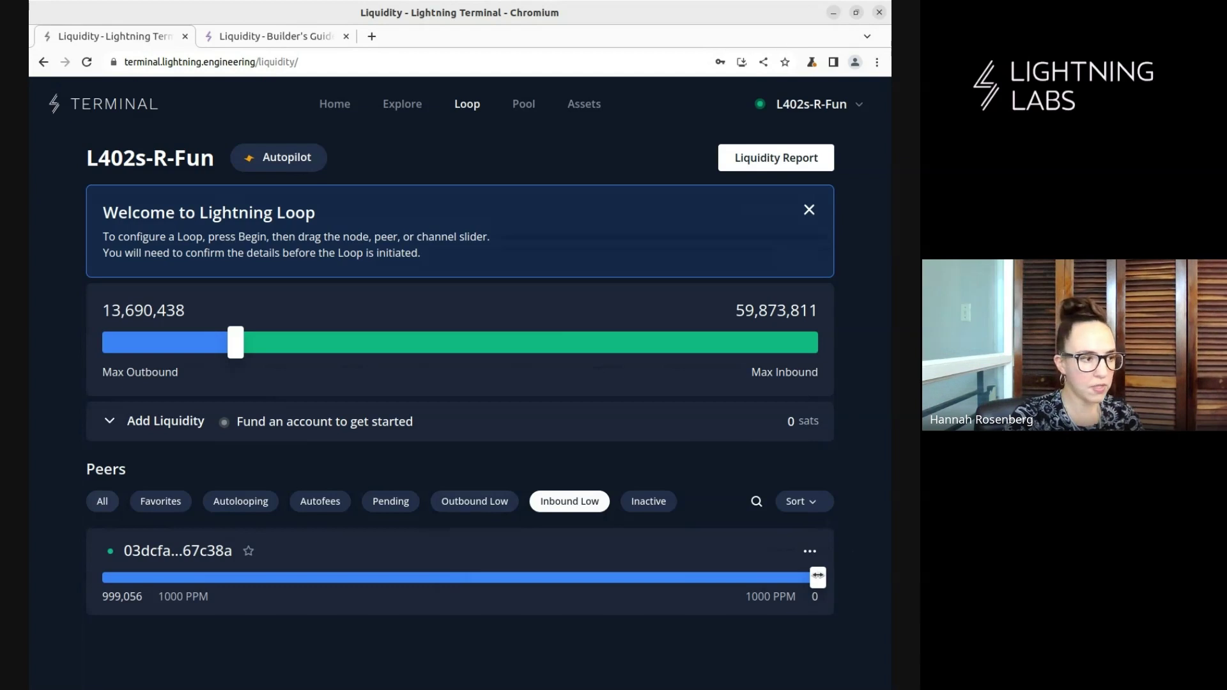
{"action": "mouse_move", "coordinate": [818, 575]}
{"action": "left_mouse_down"}
{"action": "mouse_move", "coordinate": [411, 578]}
{"action": "mouse_move", "coordinate": [427, 578]}
{"action": "left_mouse_up"}
{"action": "scroll", "coordinate": [833, 460], "scroll_direction": "down", "scroll_amount": 2}
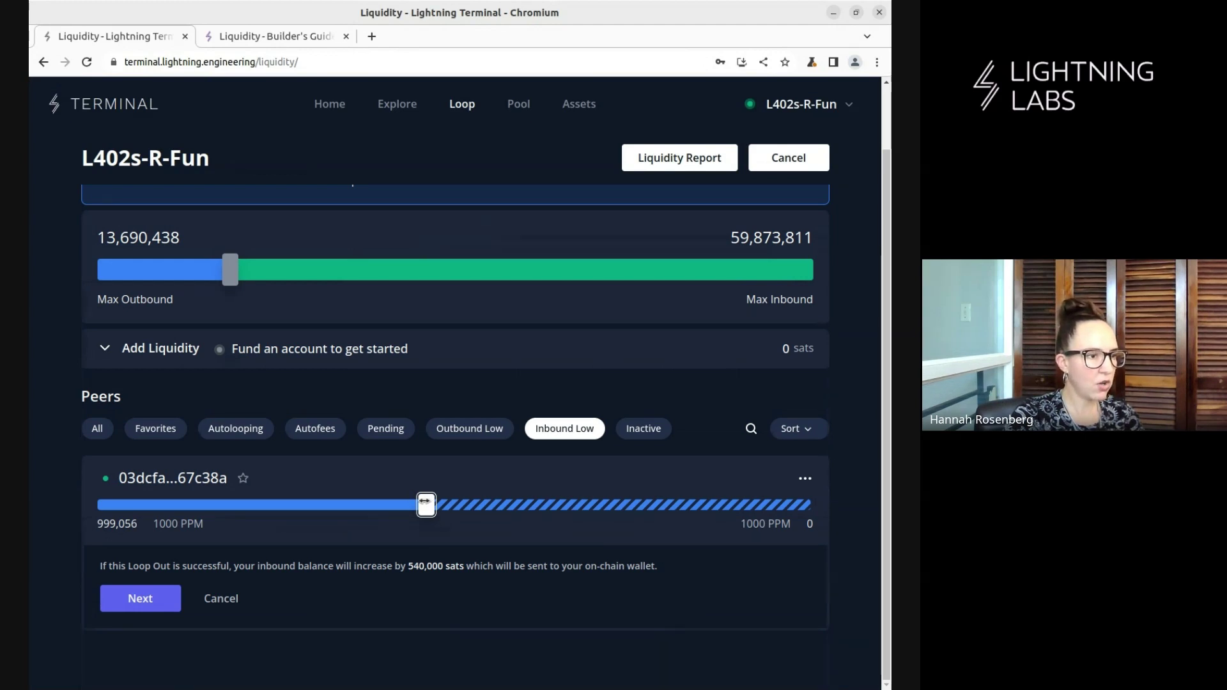
{"action": "left_click", "coordinate": [146, 610]}
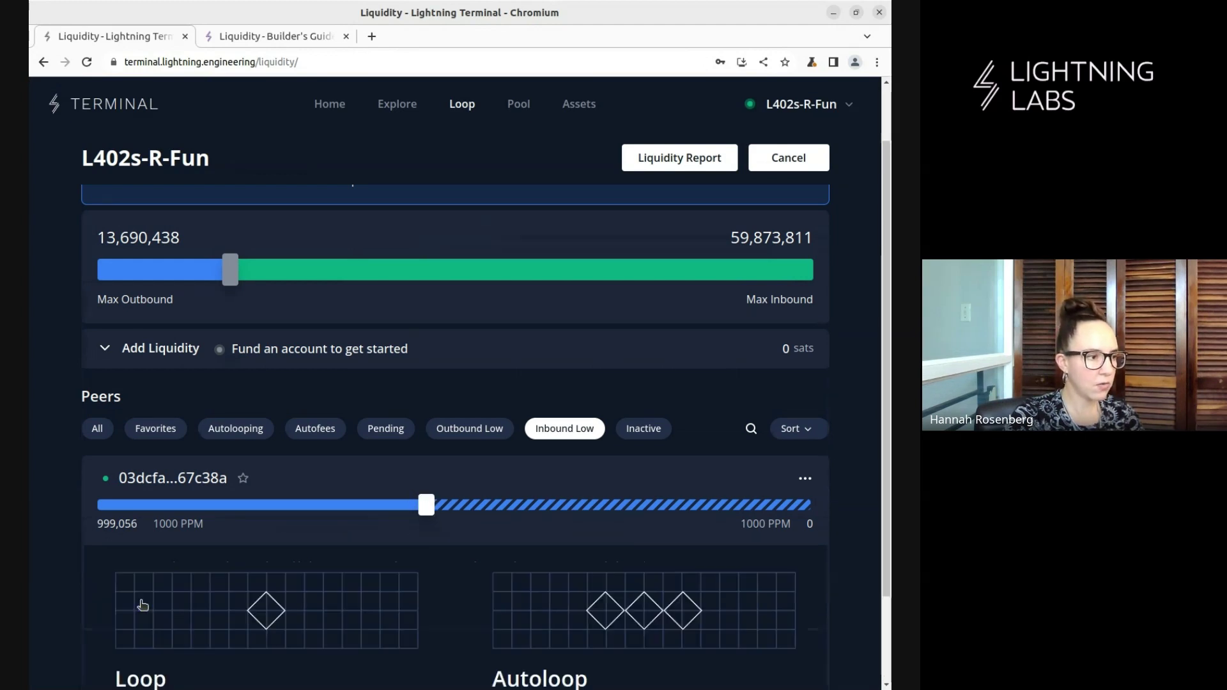
{"action": "scroll", "coordinate": [851, 607], "scroll_direction": "down", "scroll_amount": 3}
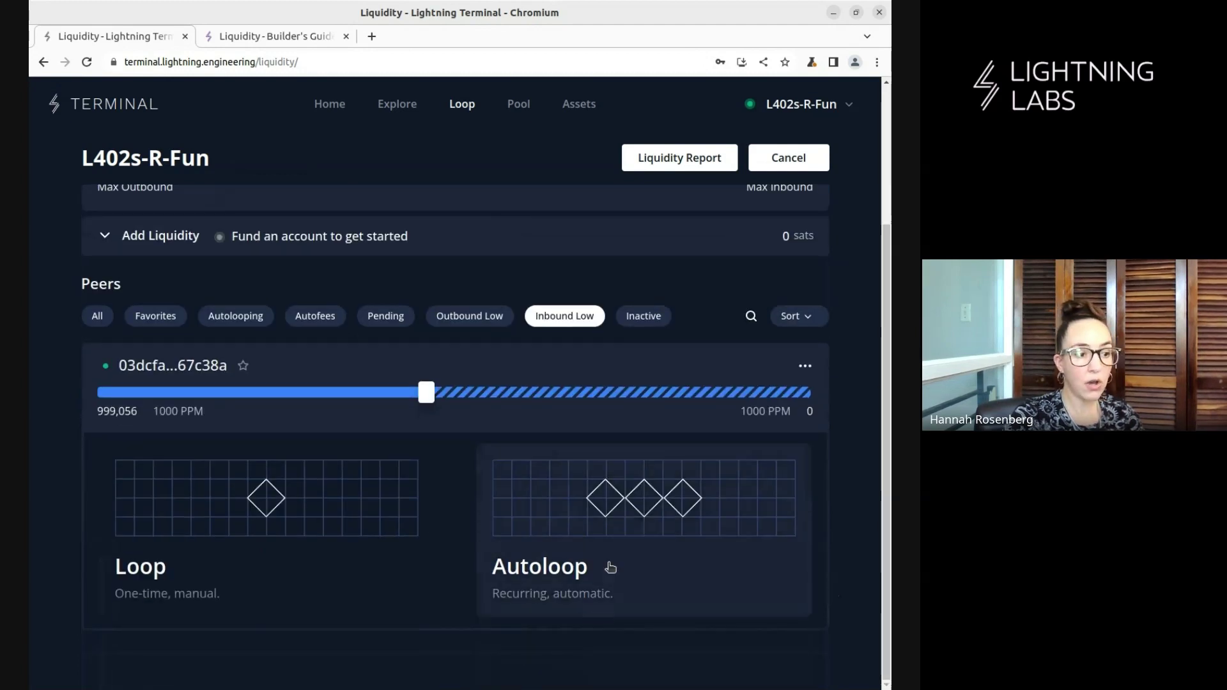
Step: Choose Autoloop, keep the 250,000-sat minimum, 200 bps cap and 7 Days renewal, and proceed to review
{"action": "left_click", "coordinate": [624, 526]}
{"action": "scroll", "coordinate": [847, 543], "scroll_direction": "down", "scroll_amount": 3}
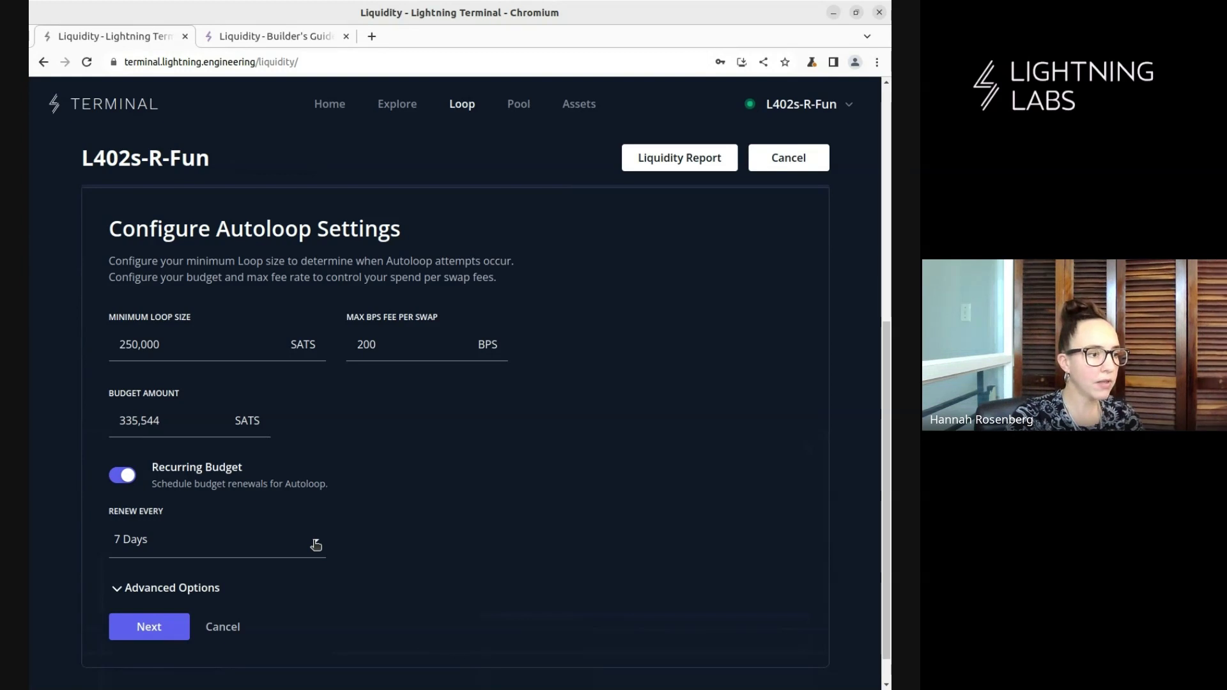
{"action": "left_click", "coordinate": [262, 543]}
{"action": "scroll", "coordinate": [259, 540], "scroll_direction": "down", "scroll_amount": 1}
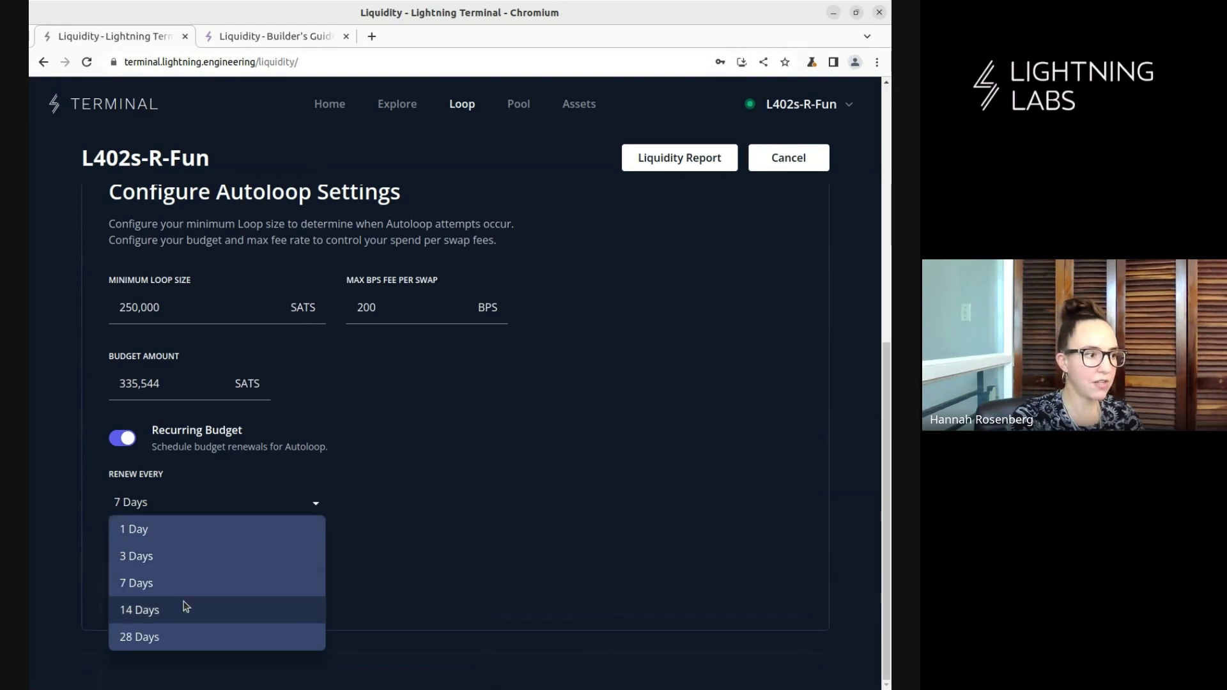
{"action": "left_click", "coordinate": [236, 504]}
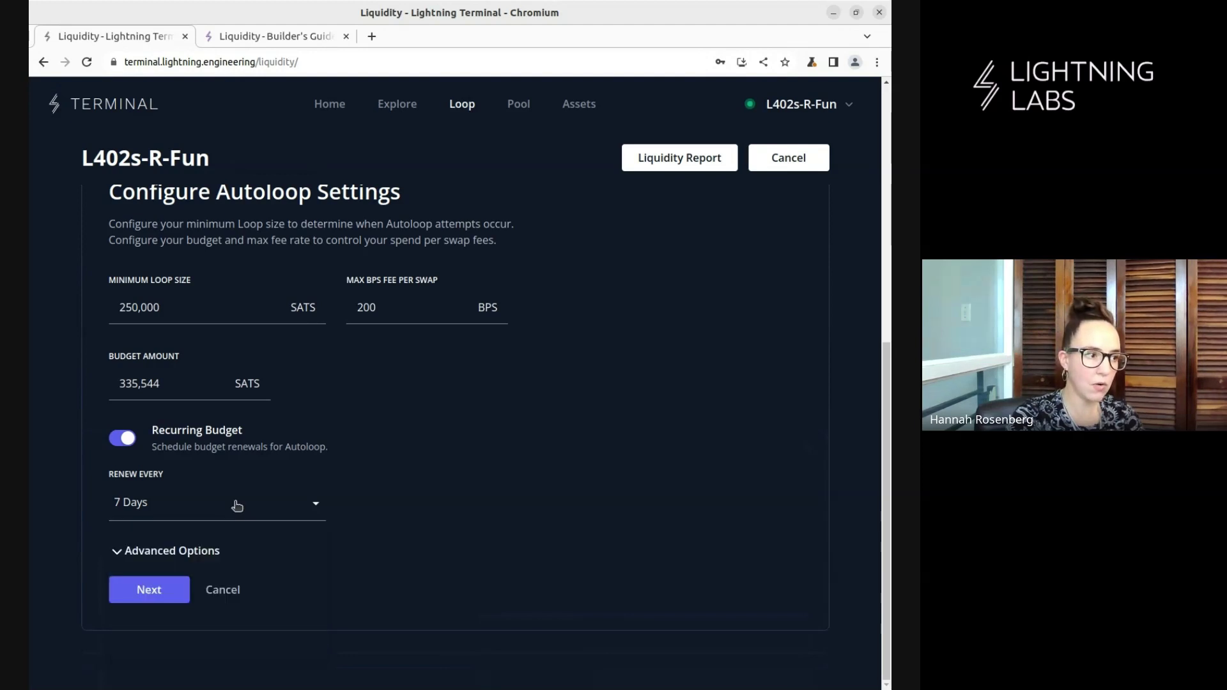
{"action": "scroll", "coordinate": [448, 526], "scroll_direction": "up", "scroll_amount": 5}
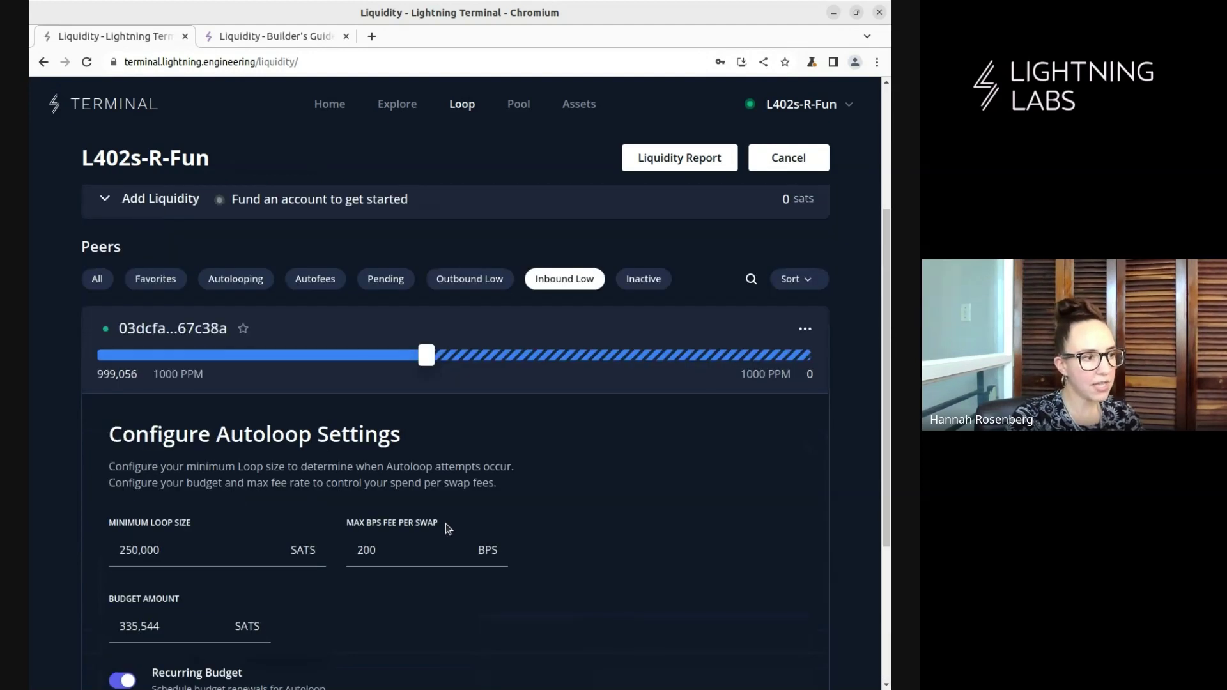
{"action": "scroll", "coordinate": [461, 611], "scroll_direction": "down", "scroll_amount": 3}
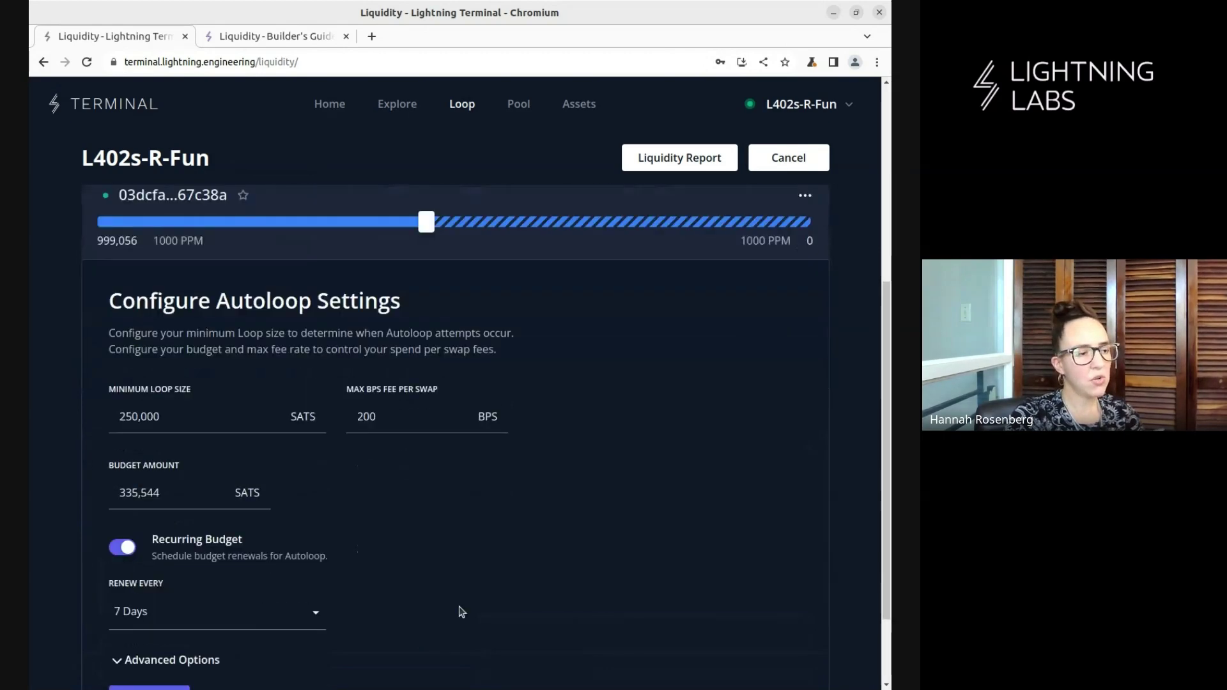
{"action": "scroll", "coordinate": [461, 612], "scroll_direction": "down", "scroll_amount": 2}
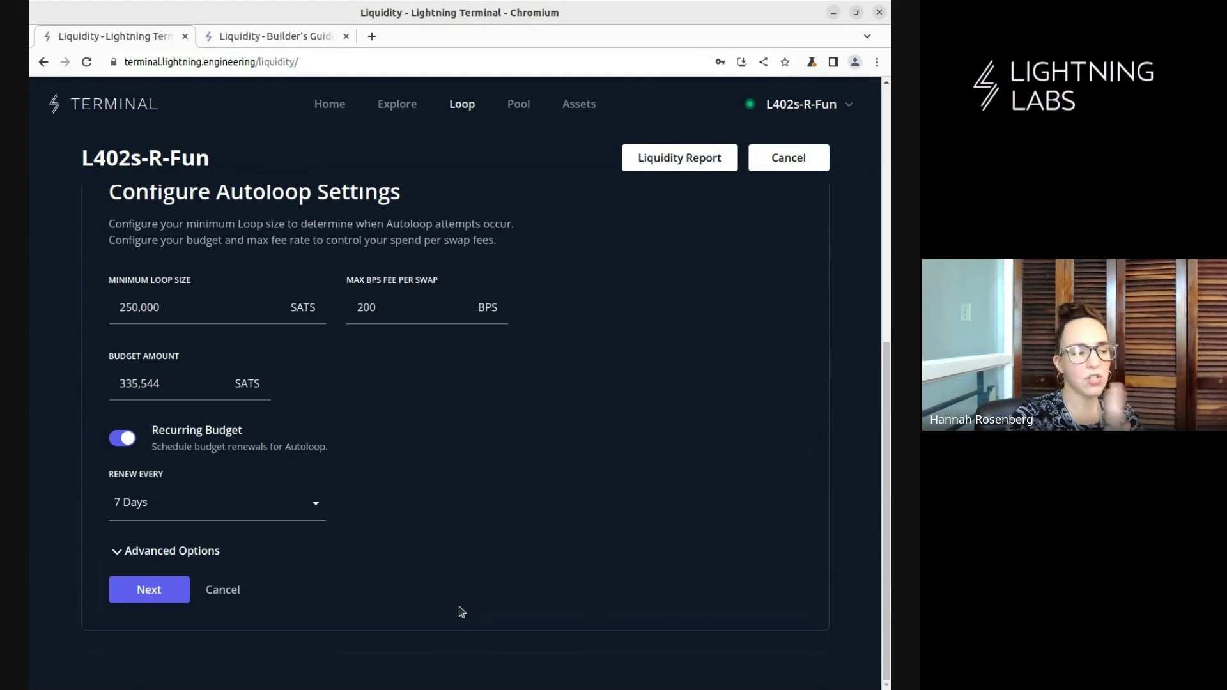
{"action": "left_click", "coordinate": [138, 596]}
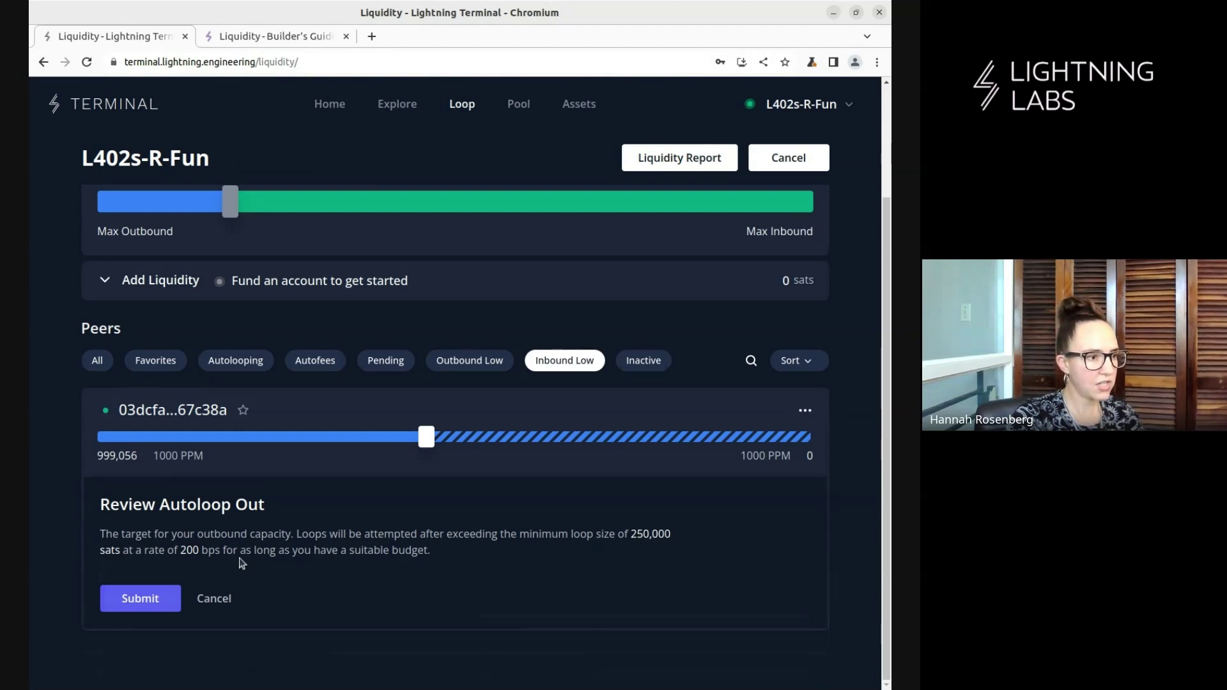
Step: Submit the Autoloop Out and confirm the peer channel shows a Loop Out in progress
{"action": "left_click", "coordinate": [165, 600]}
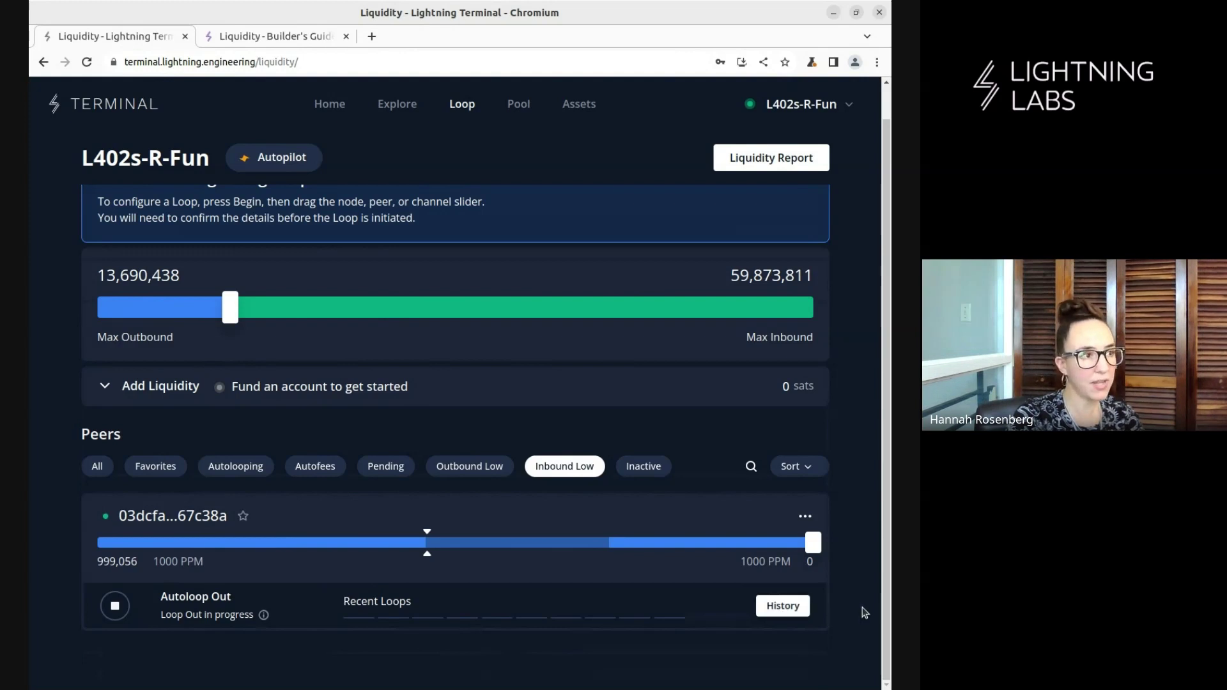
{"action": "scroll", "coordinate": [864, 612], "scroll_direction": "up", "scroll_amount": 1}
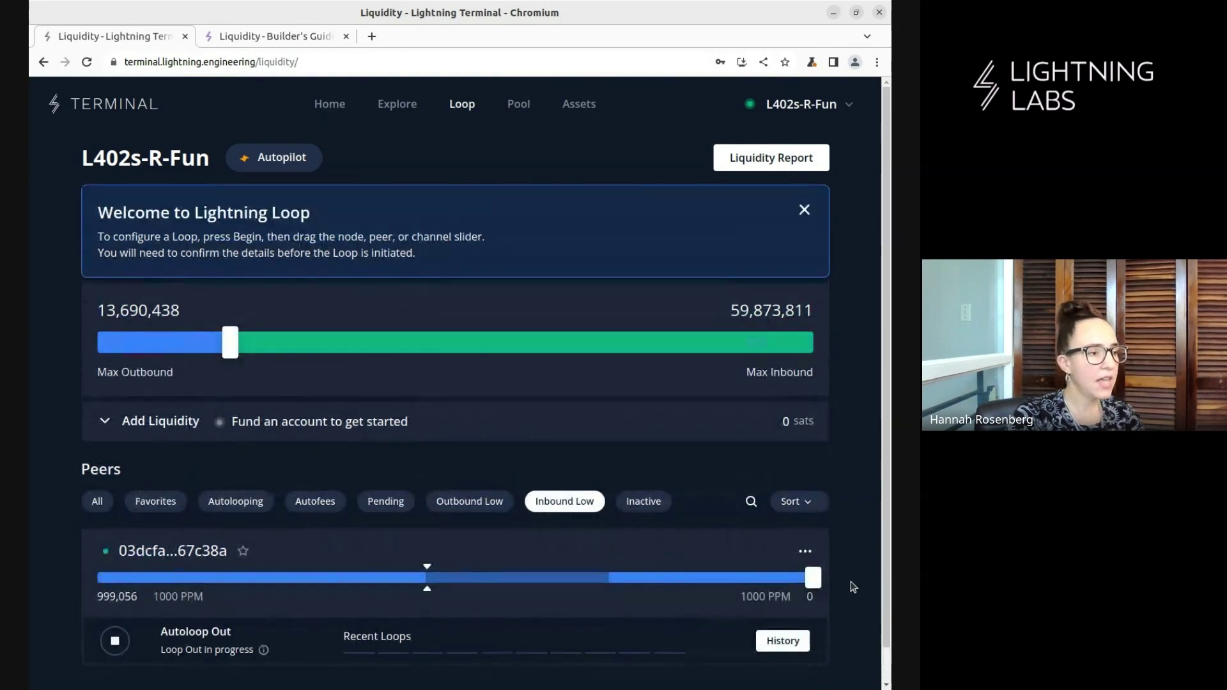
{"action": "scroll", "coordinate": [853, 587], "scroll_direction": "down", "scroll_amount": 1}
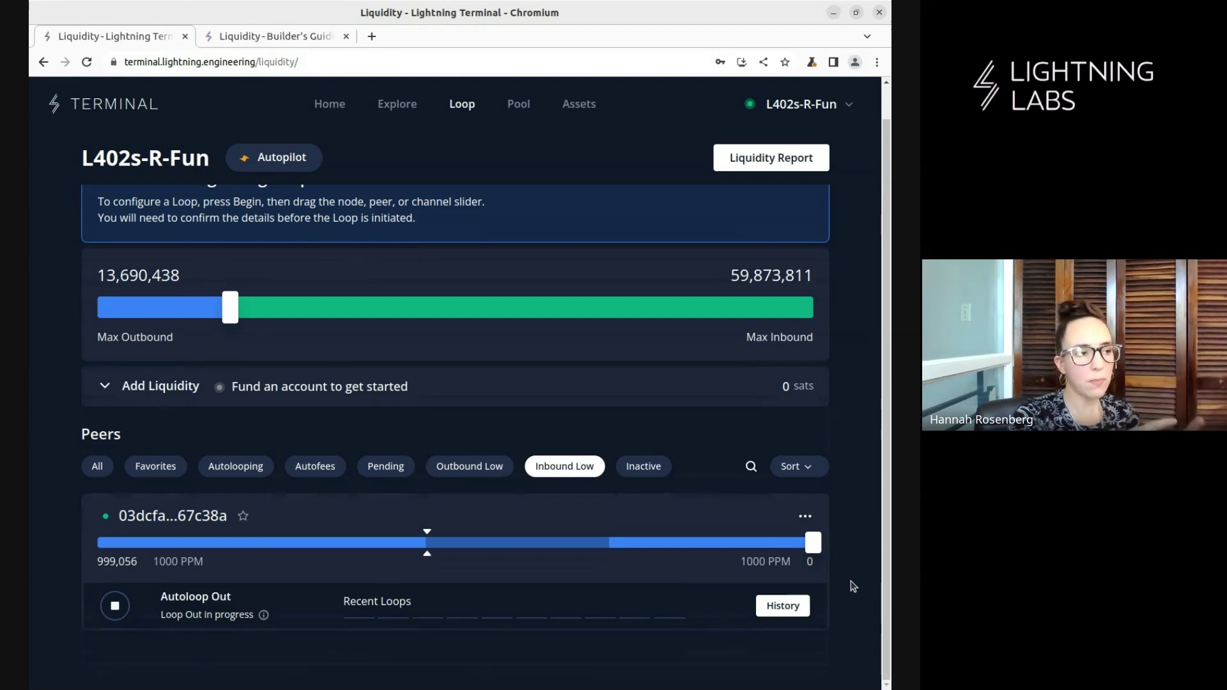
{"action": "scroll", "coordinate": [853, 586], "scroll_direction": "up", "scroll_amount": 1}
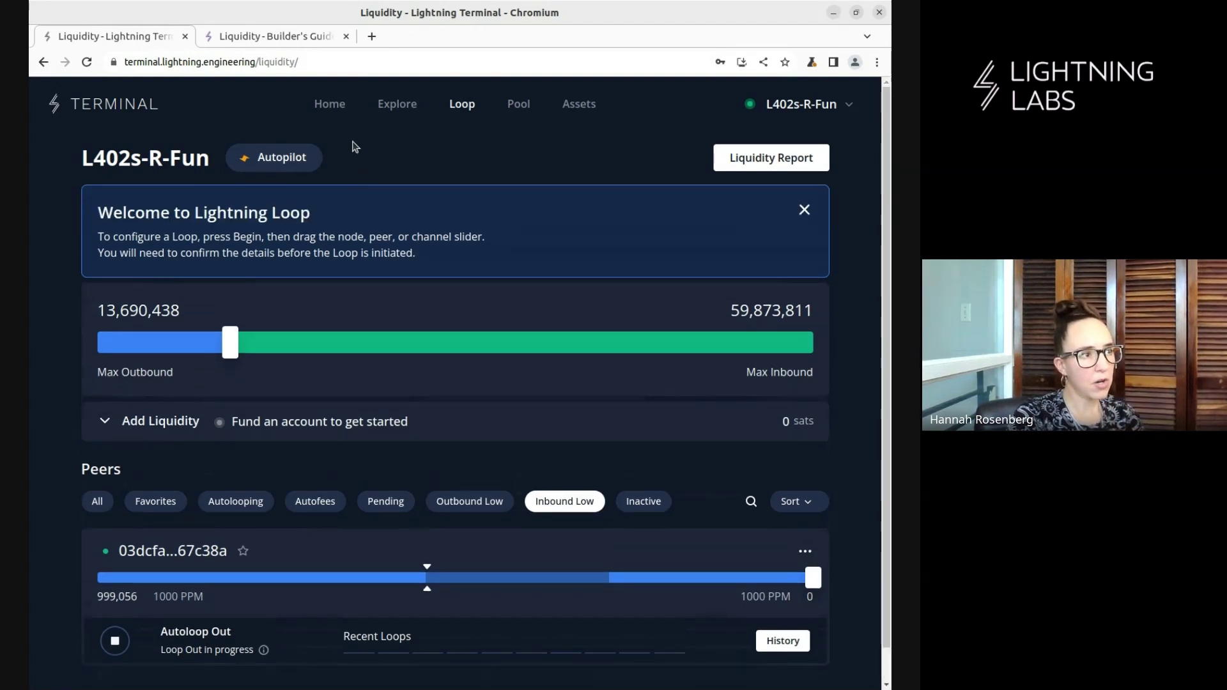
Step: Open Autopilot's Autoloop overview: 1 channel autolooping, 0 loops, 335,544 sats budget remaining
{"action": "left_click", "coordinate": [298, 158]}
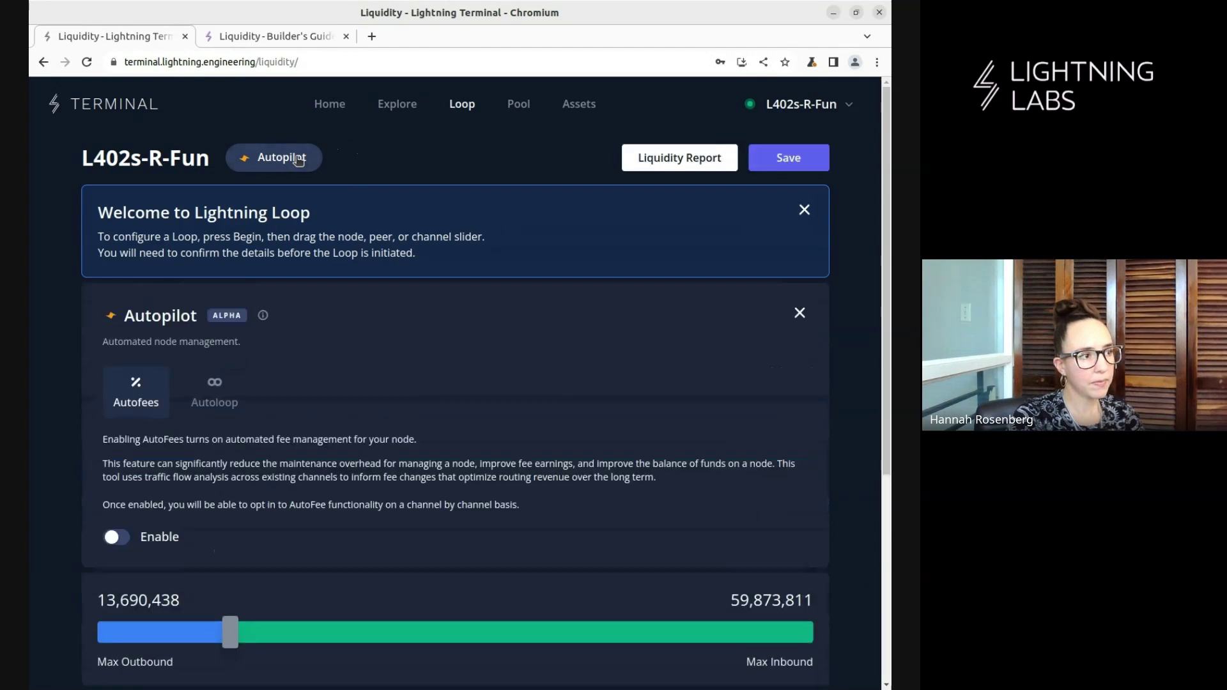
{"action": "left_click", "coordinate": [214, 396]}
{"action": "scroll", "coordinate": [561, 383], "scroll_direction": "down", "scroll_amount": 3}
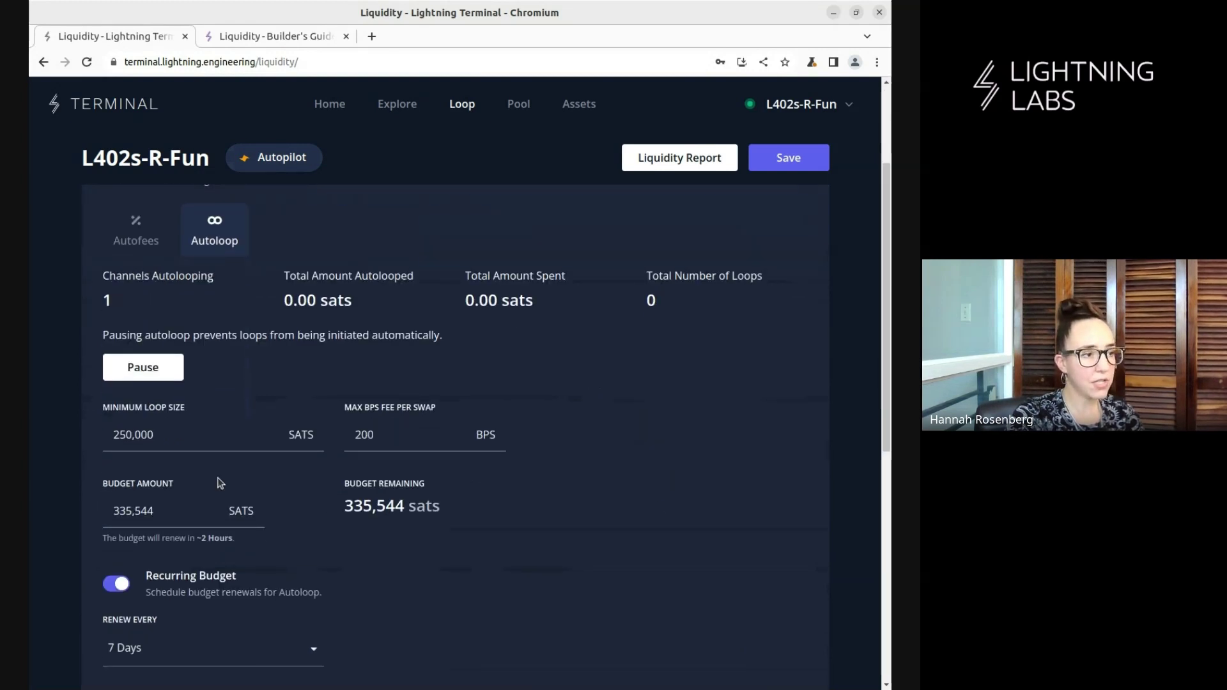
{"action": "left_click", "coordinate": [137, 380]}
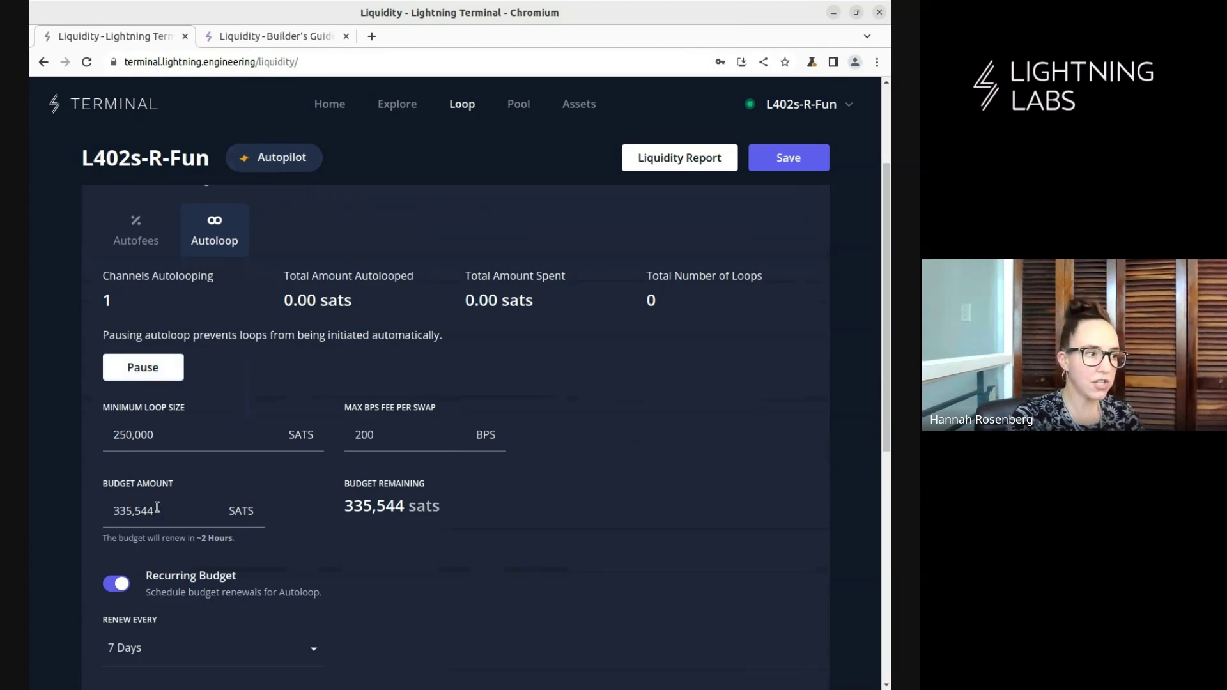
{"action": "scroll", "coordinate": [459, 454], "scroll_direction": "down", "scroll_amount": 3}
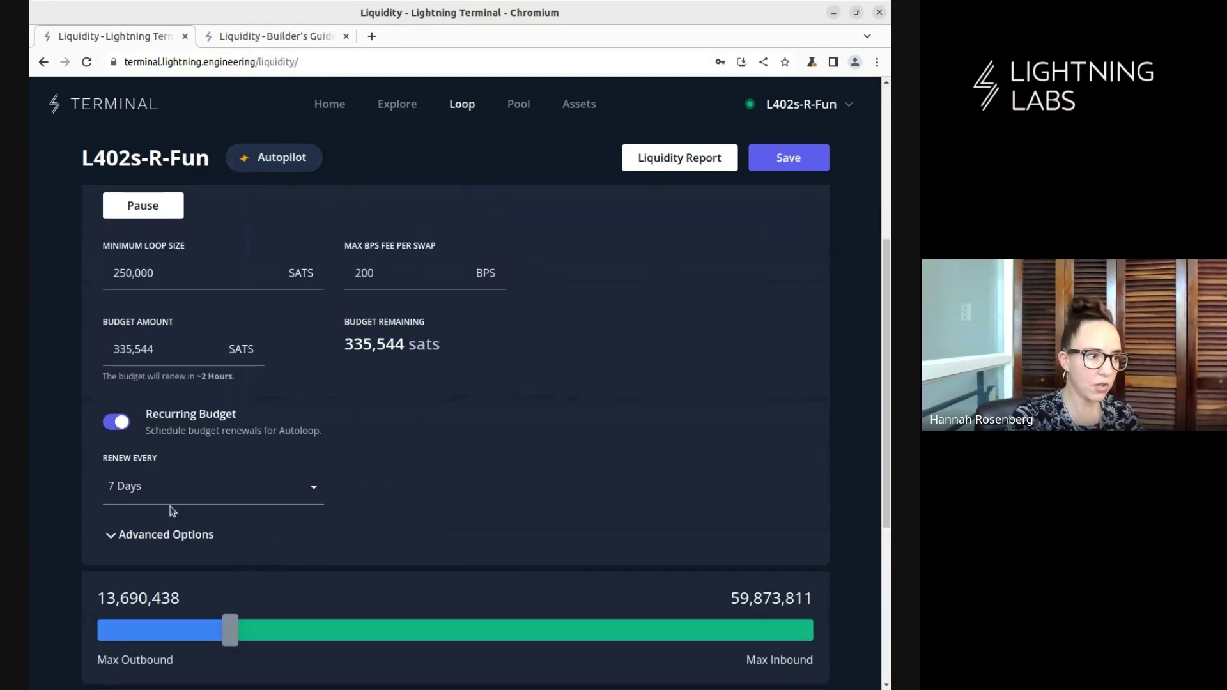
Step: Expand and collapse Advanced Options to check the Autoloop destination address setting
{"action": "left_click", "coordinate": [169, 535]}
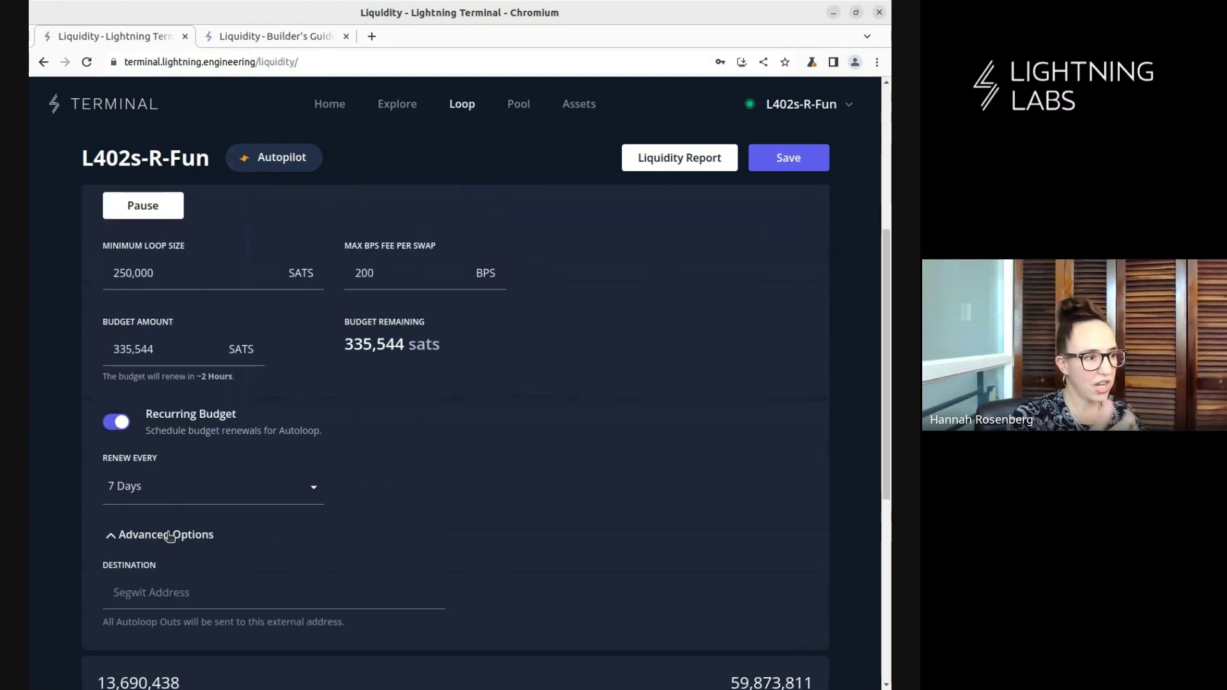
{"action": "left_click", "coordinate": [169, 535]}
{"action": "scroll", "coordinate": [525, 479], "scroll_direction": "up", "scroll_amount": 6}
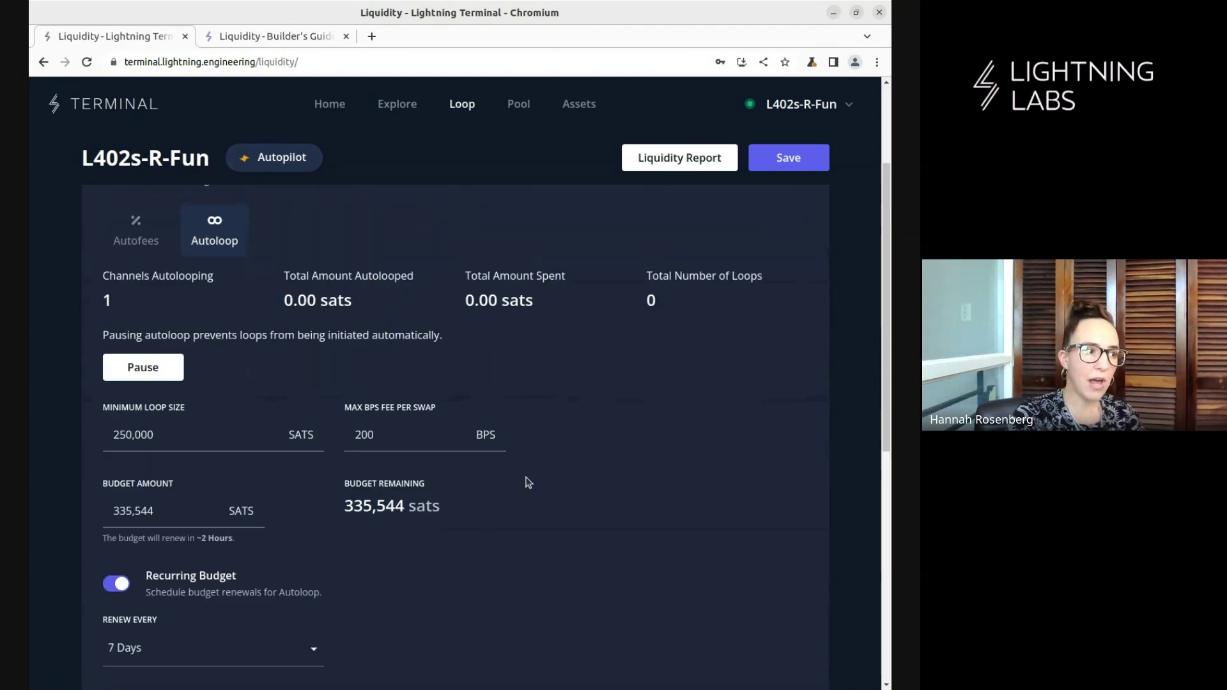
{"action": "scroll", "coordinate": [522, 479], "scroll_direction": "down", "scroll_amount": 4}
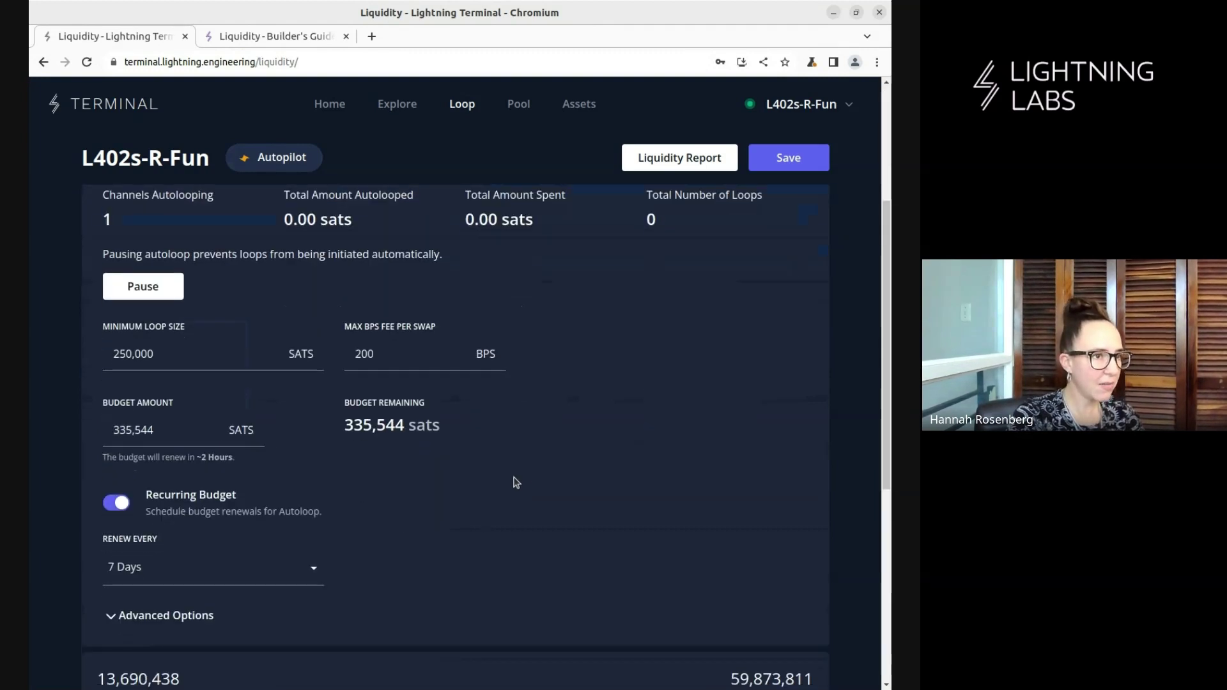
{"action": "scroll", "coordinate": [516, 480], "scroll_direction": "up", "scroll_amount": 4}
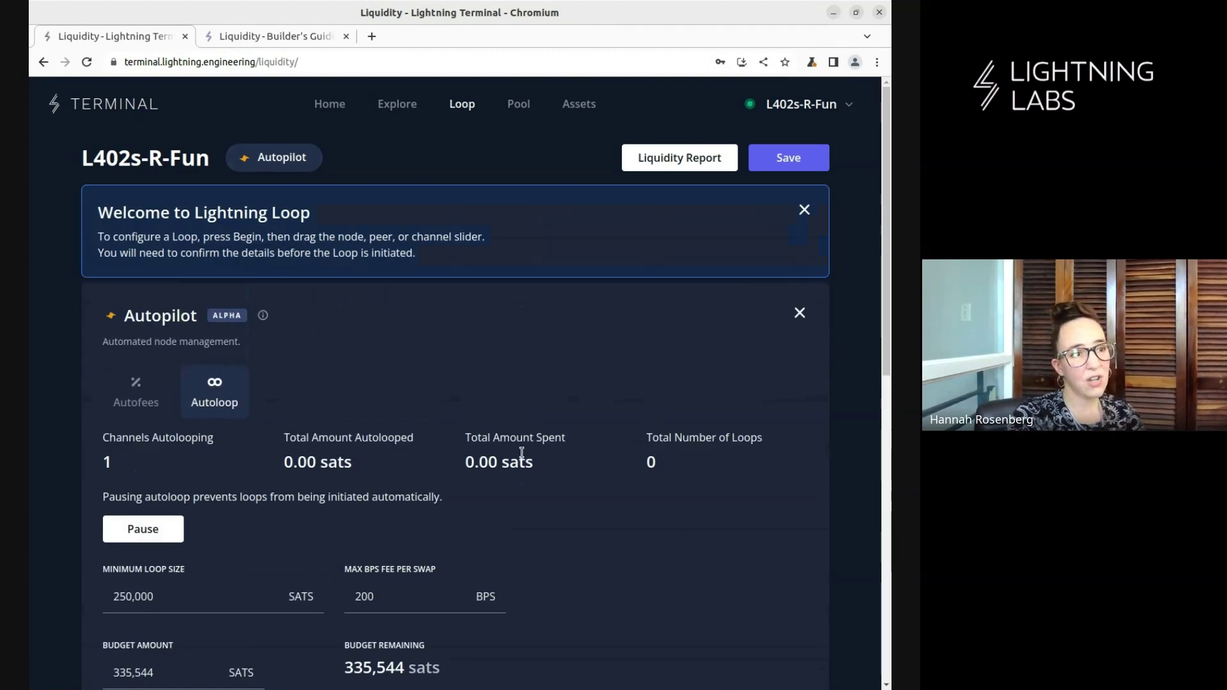
Step: Save the Autoloop Out parameters to complete the Autopilot setup
{"action": "left_click", "coordinate": [790, 160]}
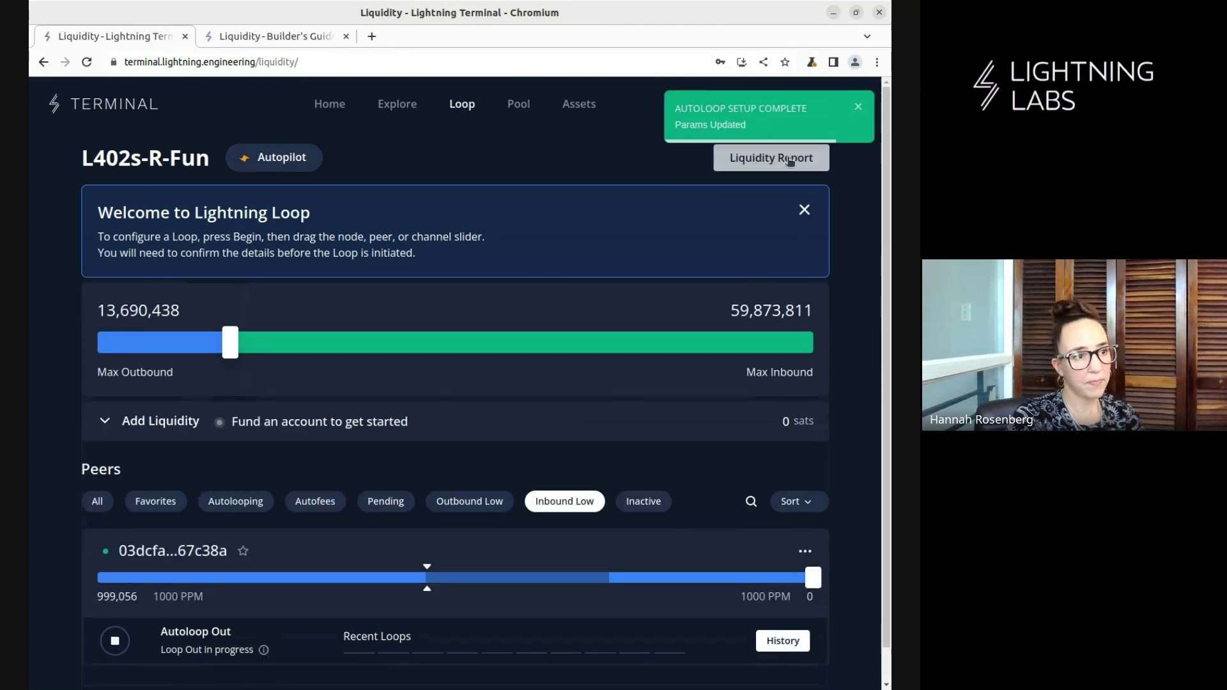